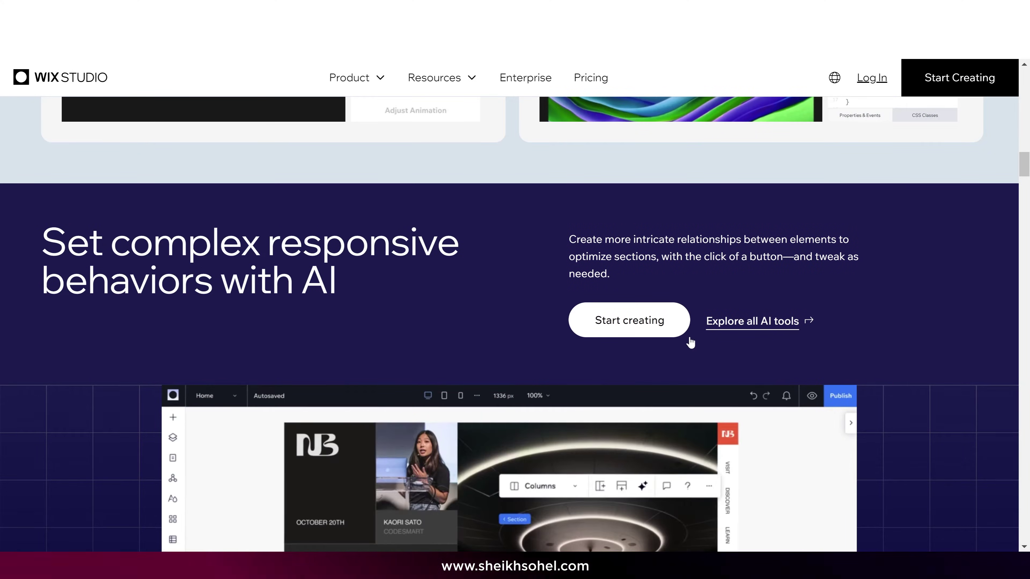
# Step: Scroll through the Wix Studio homepage
pyautogui.scroll(-10, 689, 338)
pyautogui.scroll(-4, 748, 267)
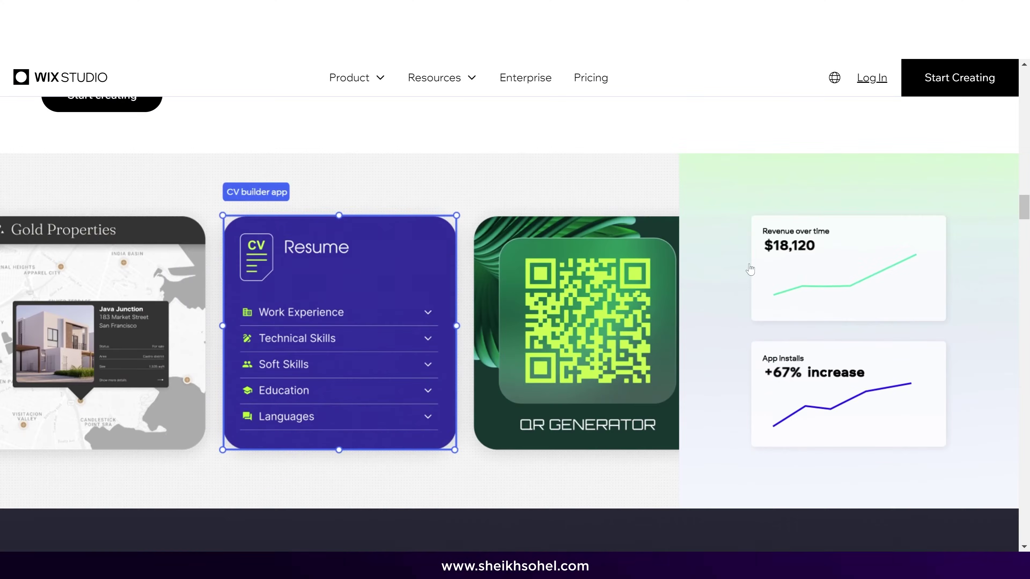
pyautogui.scroll(-4, 89, 155)
pyautogui.scroll(5, 106, 170)
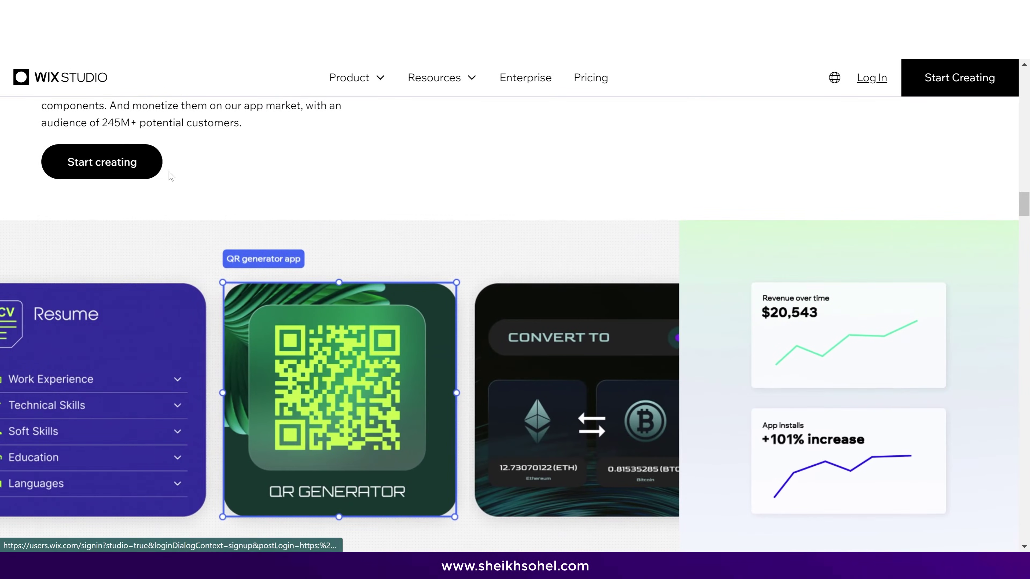
pyautogui.scroll(-8, 194, 179)
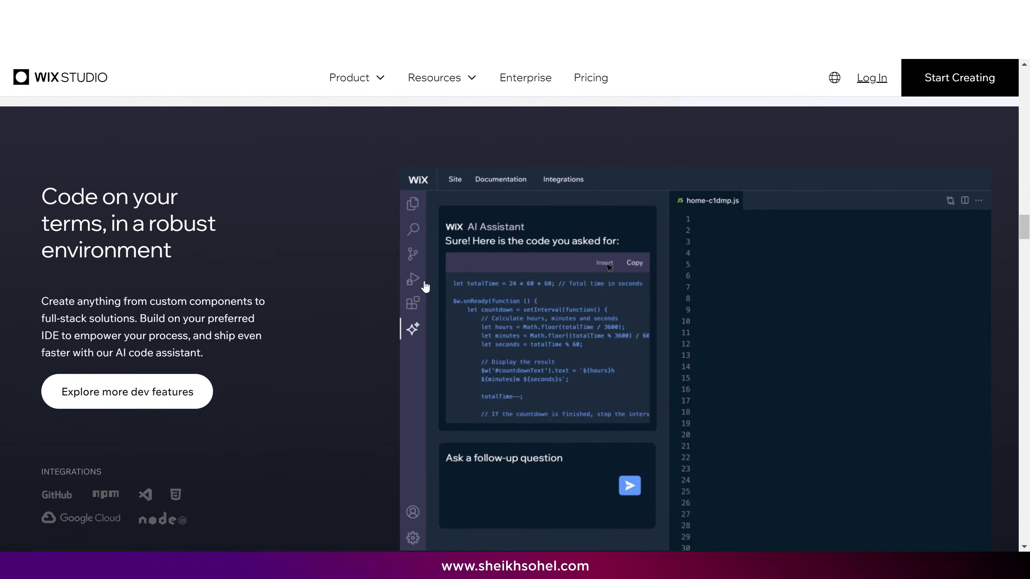
pyautogui.scroll(-5, 200, 270)
pyautogui.scroll(4, 198, 285)
pyautogui.scroll(-8, 756, 361)
pyautogui.scroll(4, 760, 361)
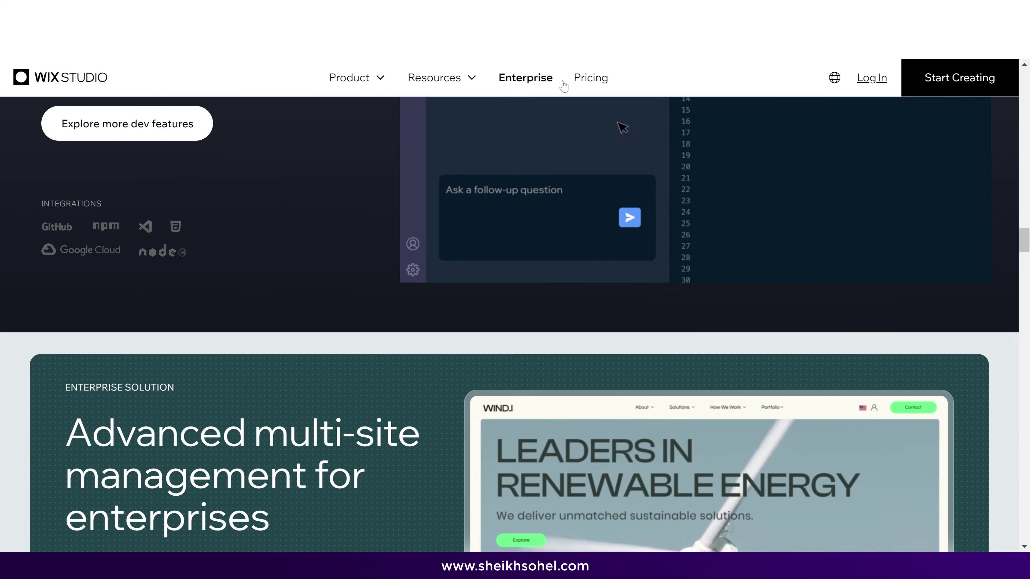
# Step: Open Design from the Product menu and scroll to the intuitive grid experience section
pyautogui.moveTo(348, 77)
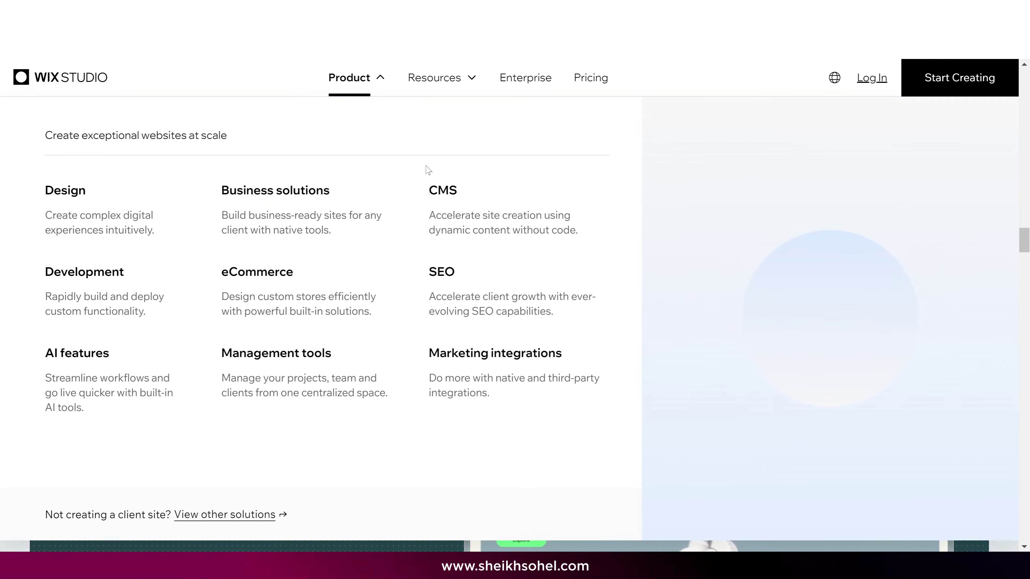
pyautogui.click(122, 191)
pyautogui.scroll(-3, 450, 297)
pyautogui.scroll(-7, 450, 296)
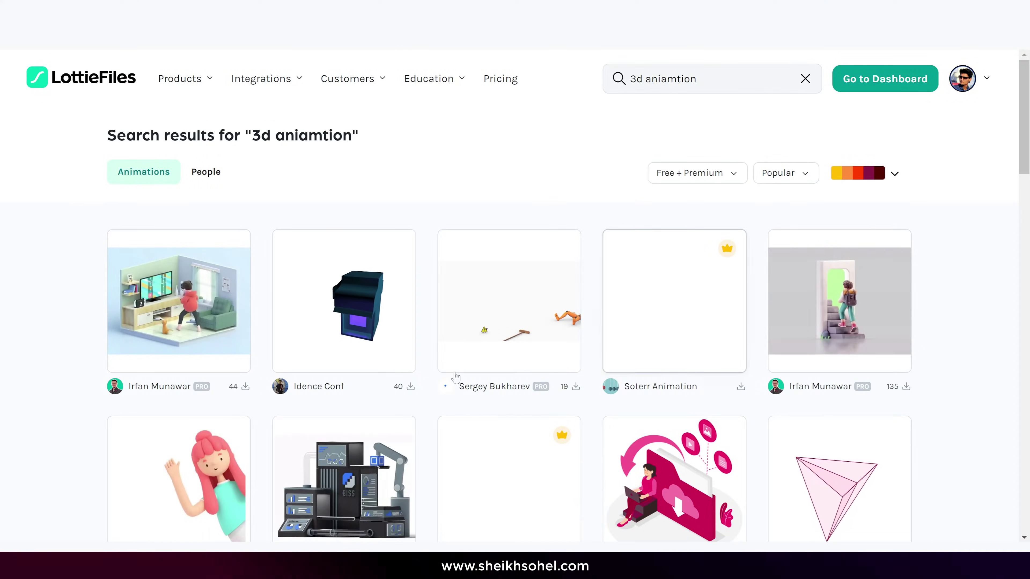
# Step: Preview and close the 3D Girl saying Hello animation, then preview the 3D chart animation
pyautogui.scroll(-5, 191, 259)
pyautogui.click(192, 259)
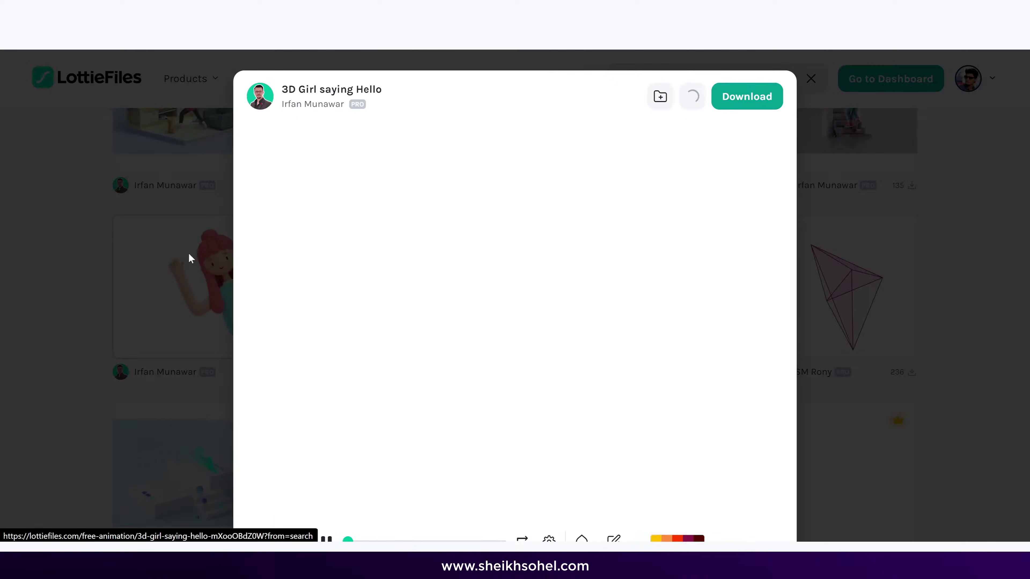
pyautogui.click(191, 259)
pyautogui.click(216, 283)
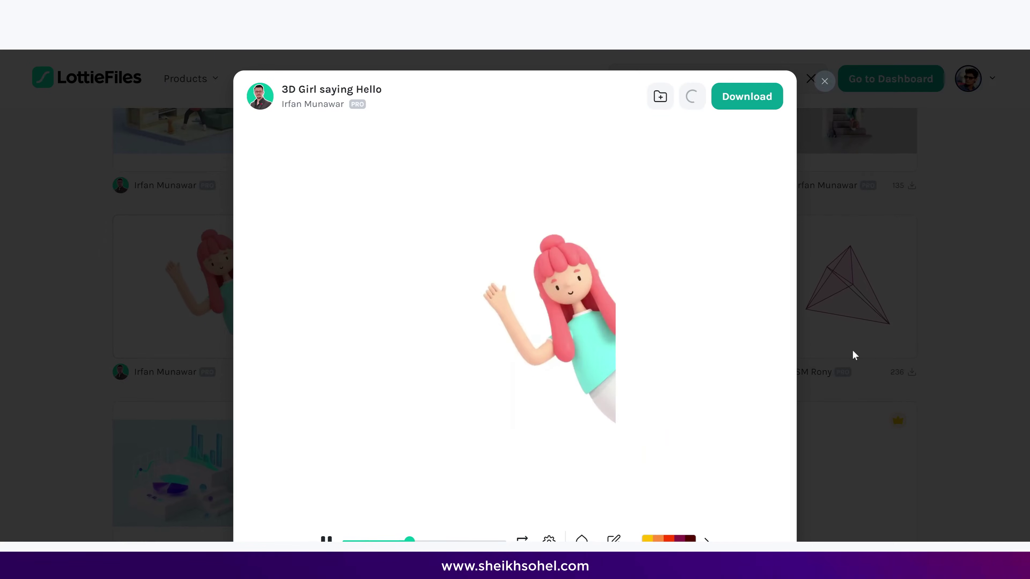
pyautogui.click(824, 83)
pyautogui.scroll(-5, 585, 420)
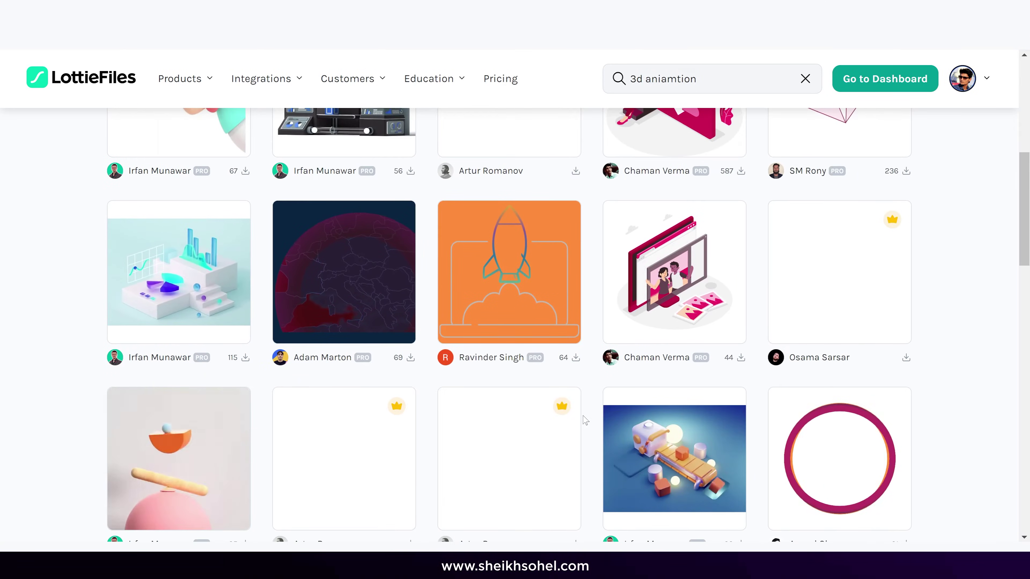
pyautogui.click(179, 268)
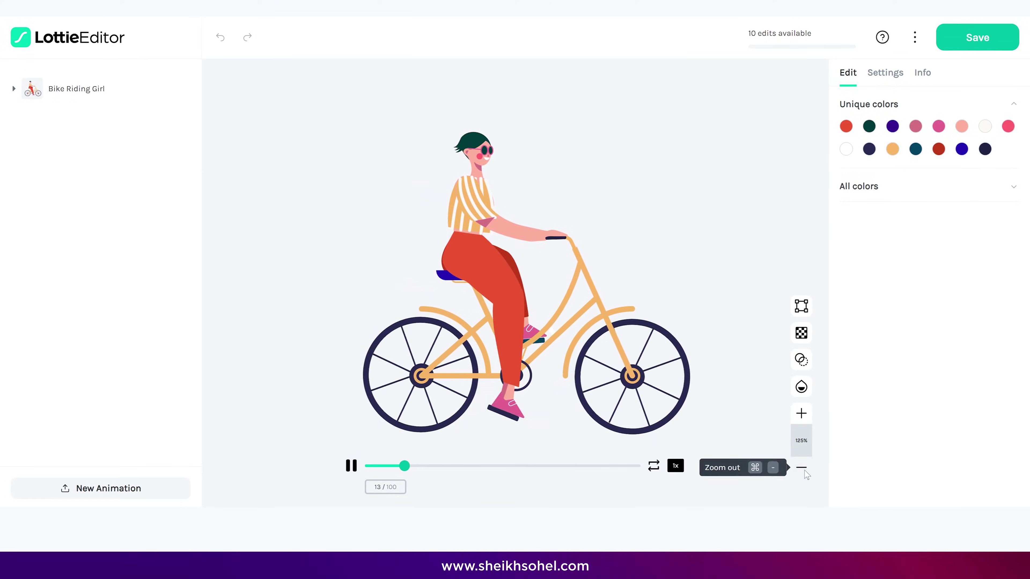
# Step: Zoom the Bike Riding Girl canvas out to 100%, up to 200%, then back out
pyautogui.click(801, 468)
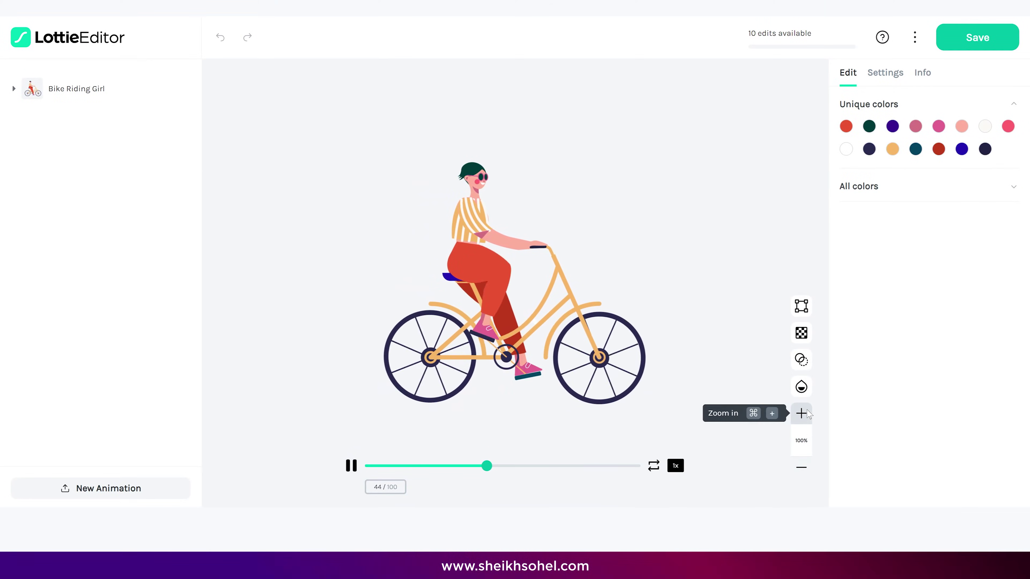
pyautogui.click(802, 467)
pyautogui.click(802, 468)
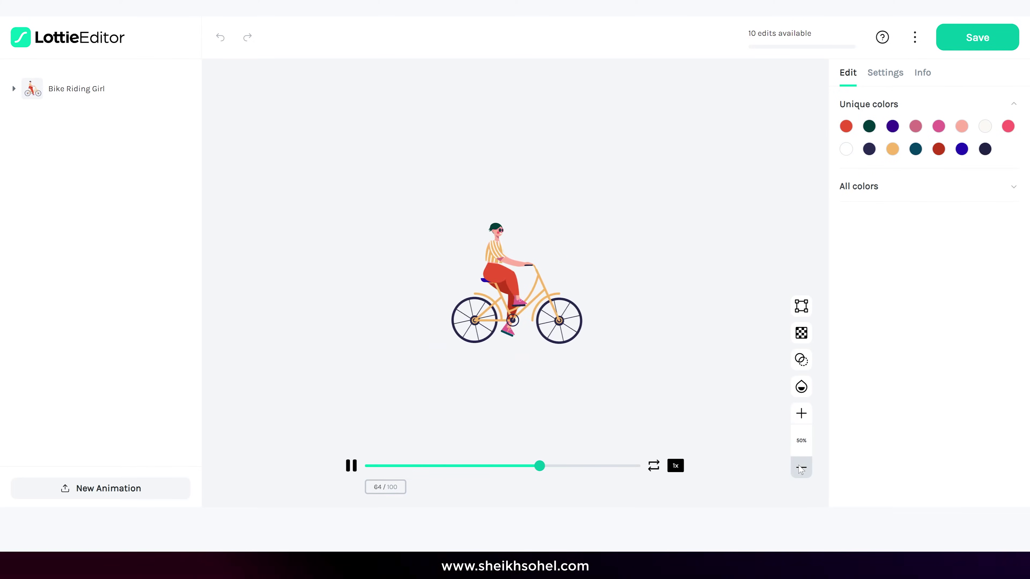
pyautogui.click(801, 413)
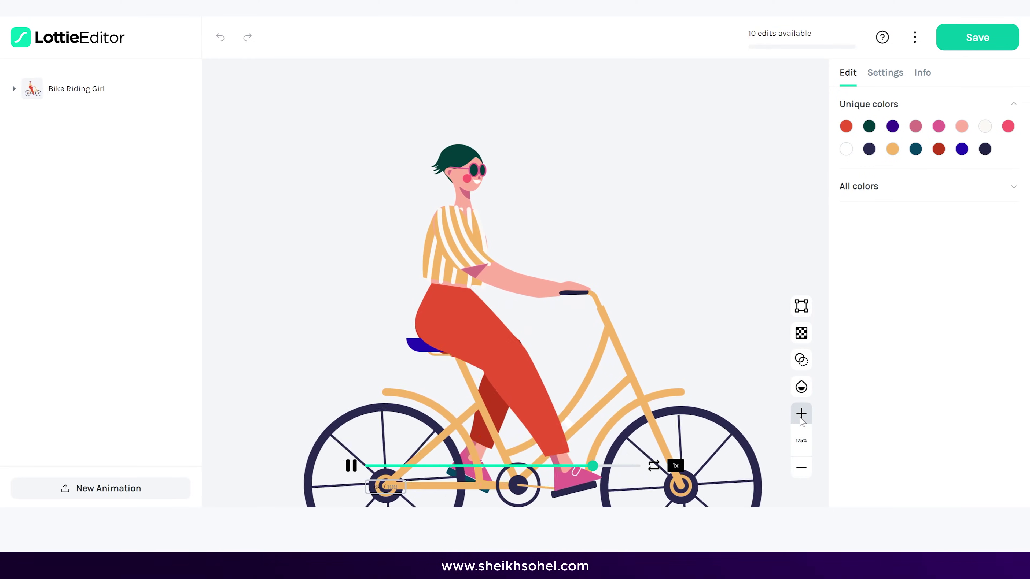
pyautogui.click(801, 467)
pyautogui.click(802, 467)
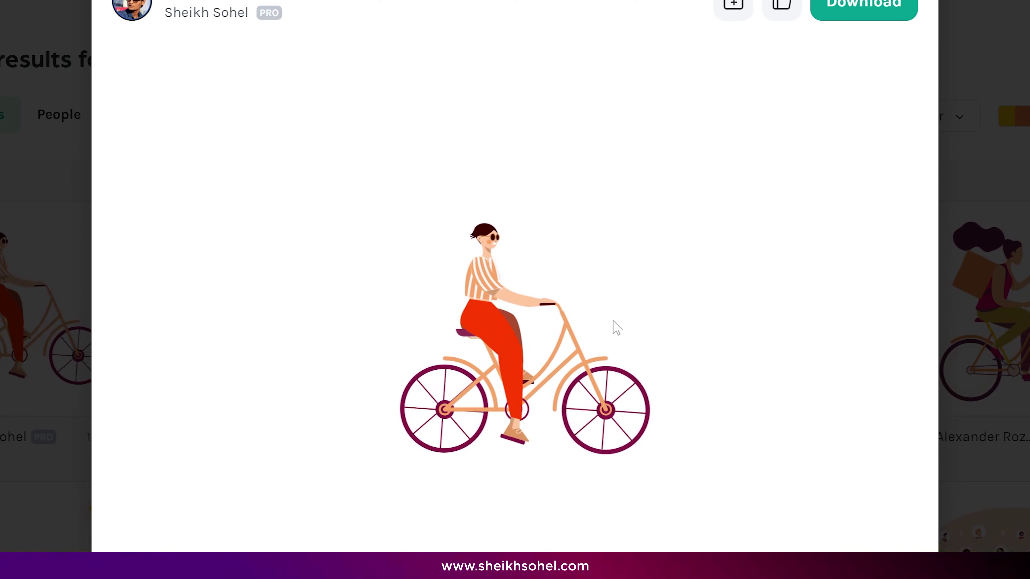
pyautogui.scroll(-15, 616, 311)
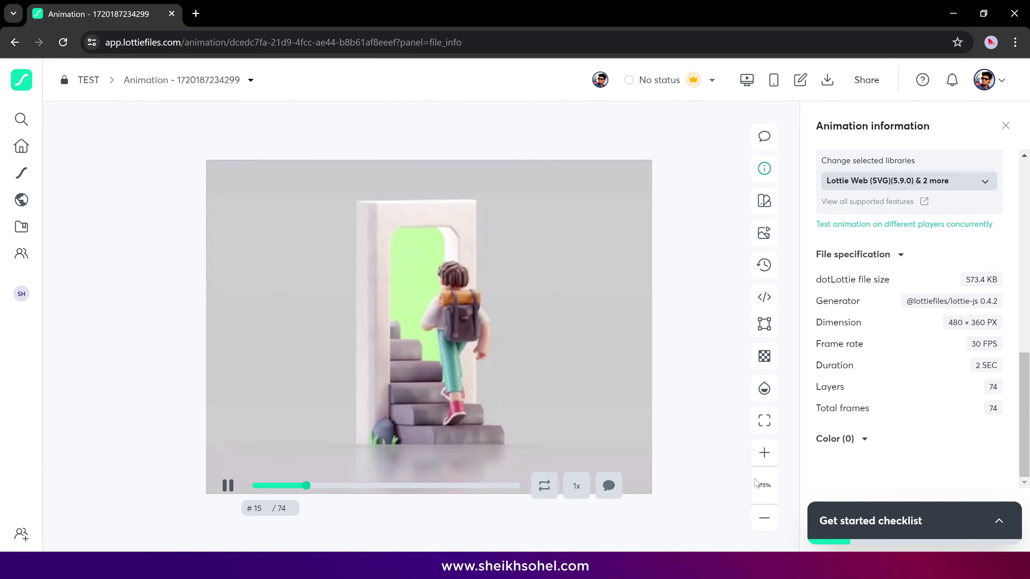
# Step: Zoom the stair-climbing animation in to 550%, then zoom out two steps
pyautogui.click(765, 453)
pyautogui.click(765, 452)
pyautogui.click(765, 453)
pyautogui.click(764, 453)
pyautogui.click(764, 453)
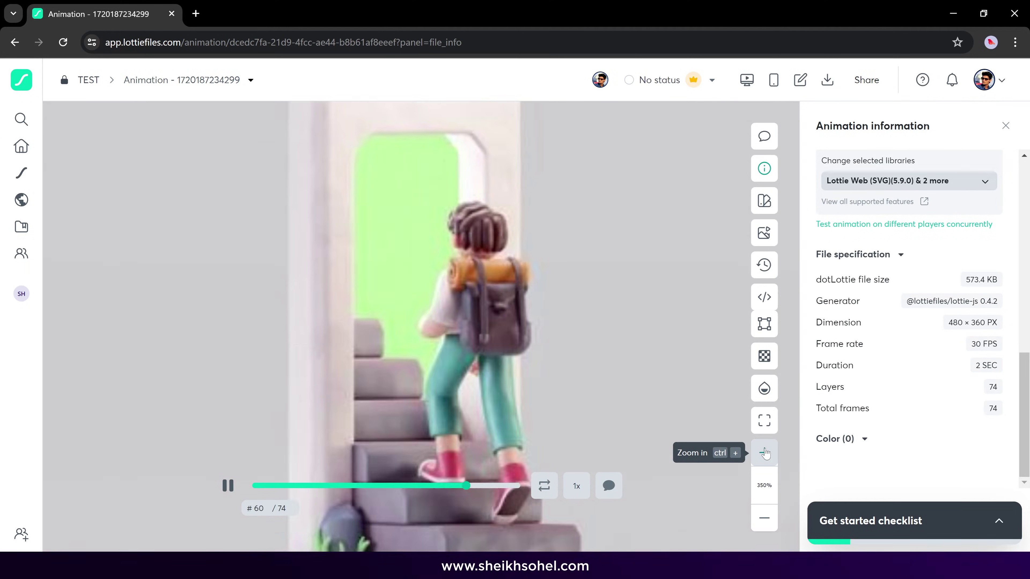
pyautogui.click(764, 453)
pyautogui.click(765, 453)
pyautogui.click(765, 453)
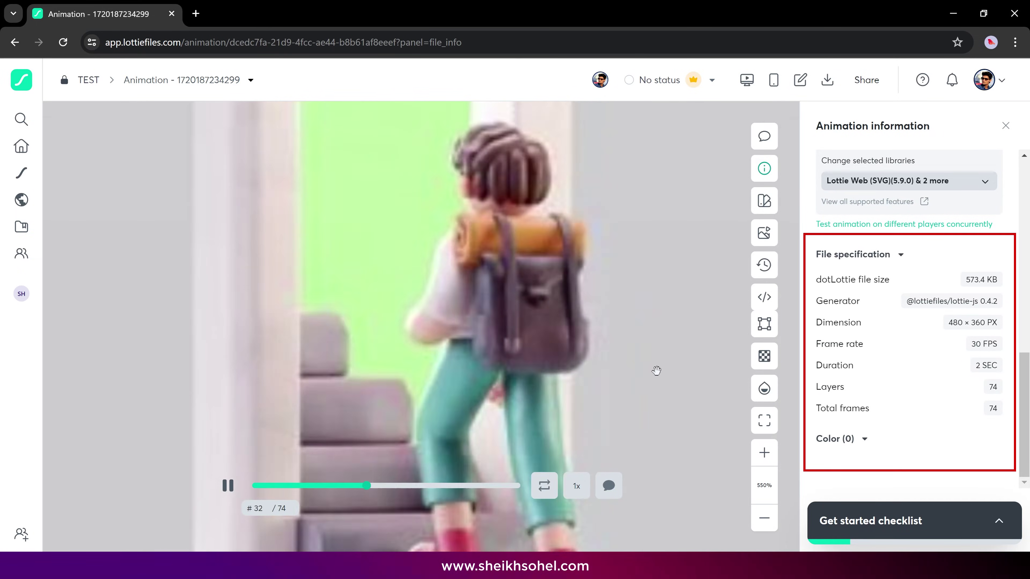
pyautogui.click(765, 518)
pyautogui.click(764, 518)
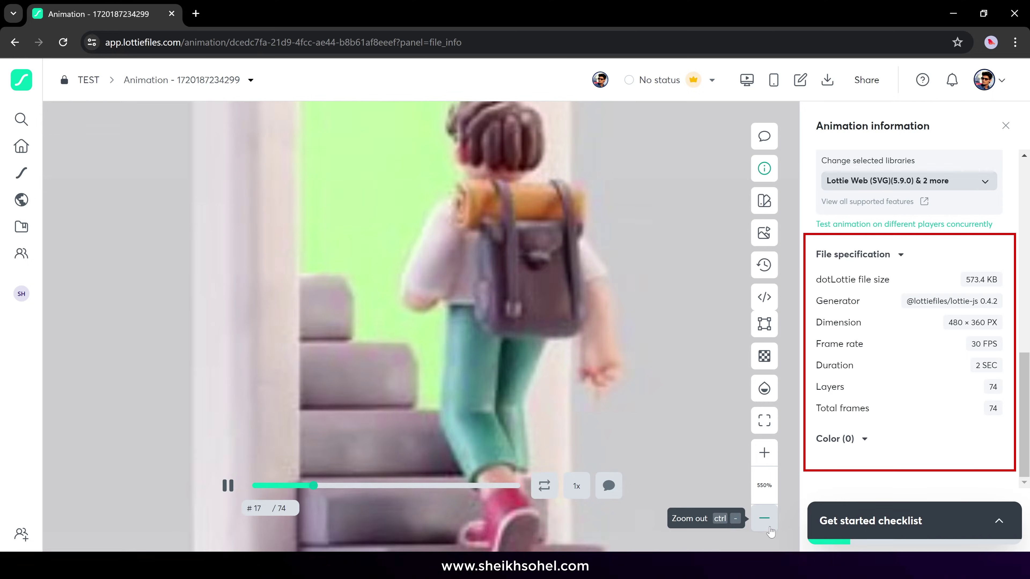
pyautogui.click(764, 519)
pyautogui.click(765, 518)
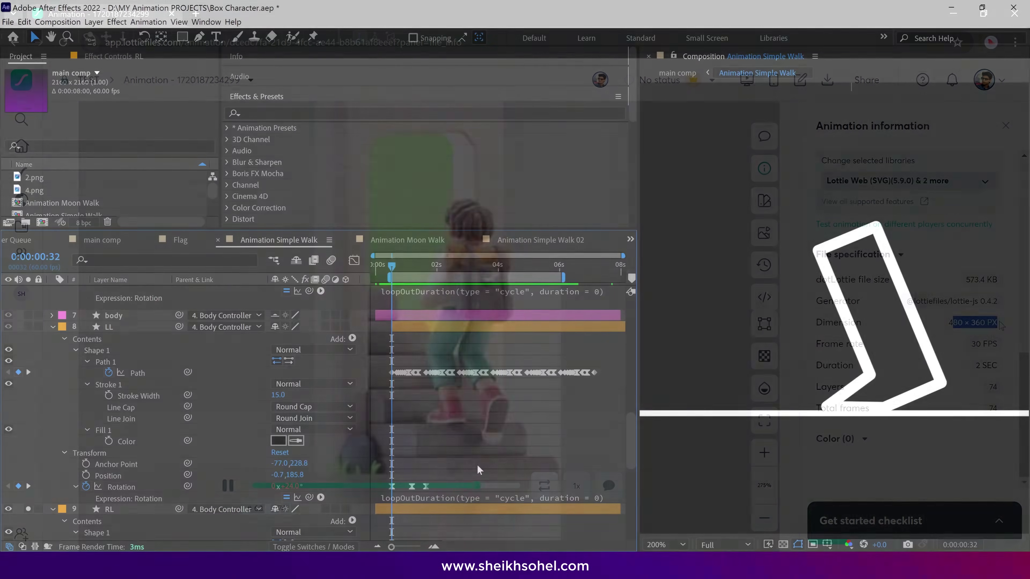
# Step: Select the loopOutDuration rotation expression and play back the leg walk cycle
pyautogui.scroll(1, 477, 464)
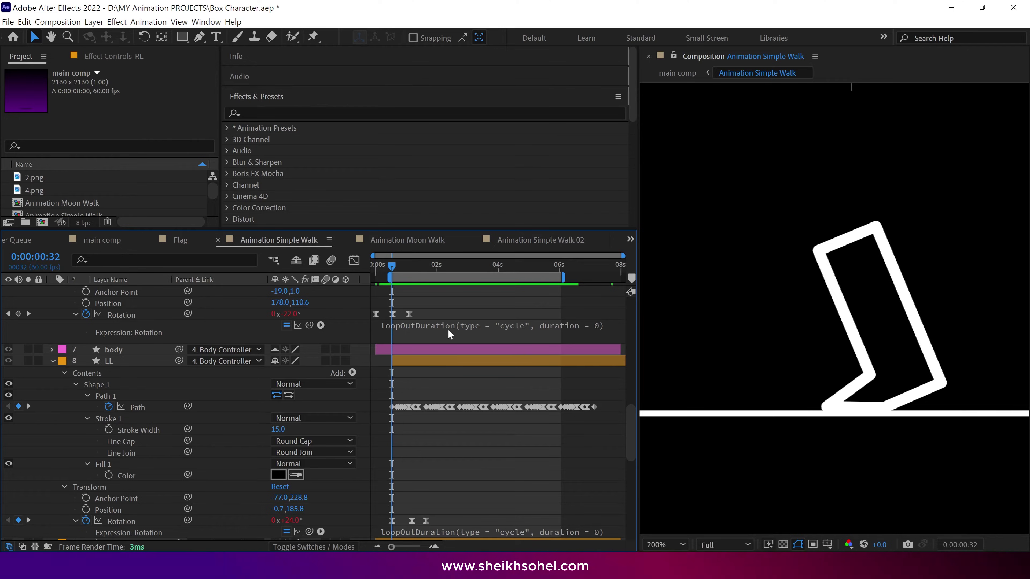
pyautogui.click(438, 323)
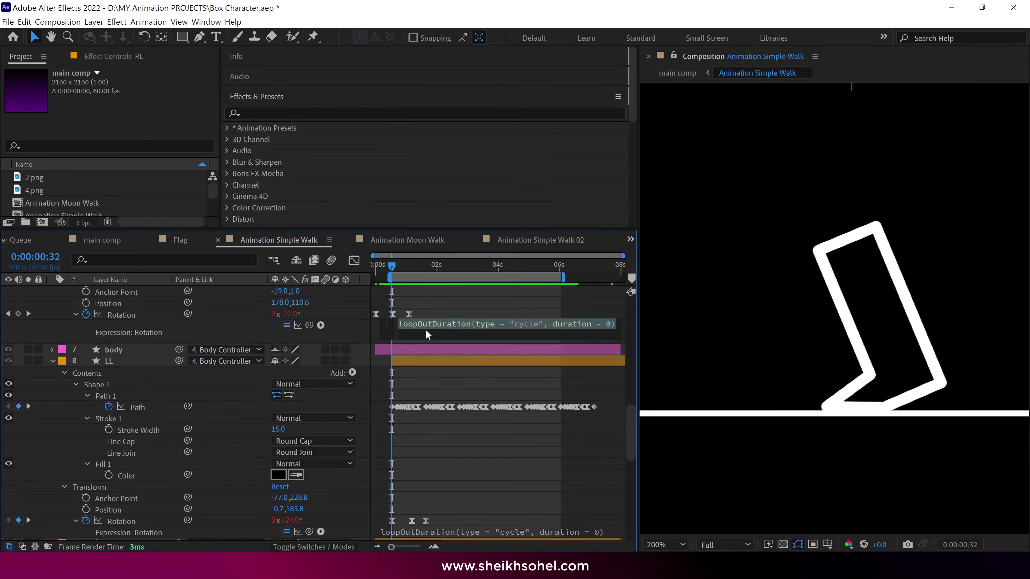
pyautogui.moveTo(438, 323)
pyautogui.mouseDown()
pyautogui.moveTo(457, 324)
pyautogui.moveTo(448, 324)
pyautogui.mouseUp()
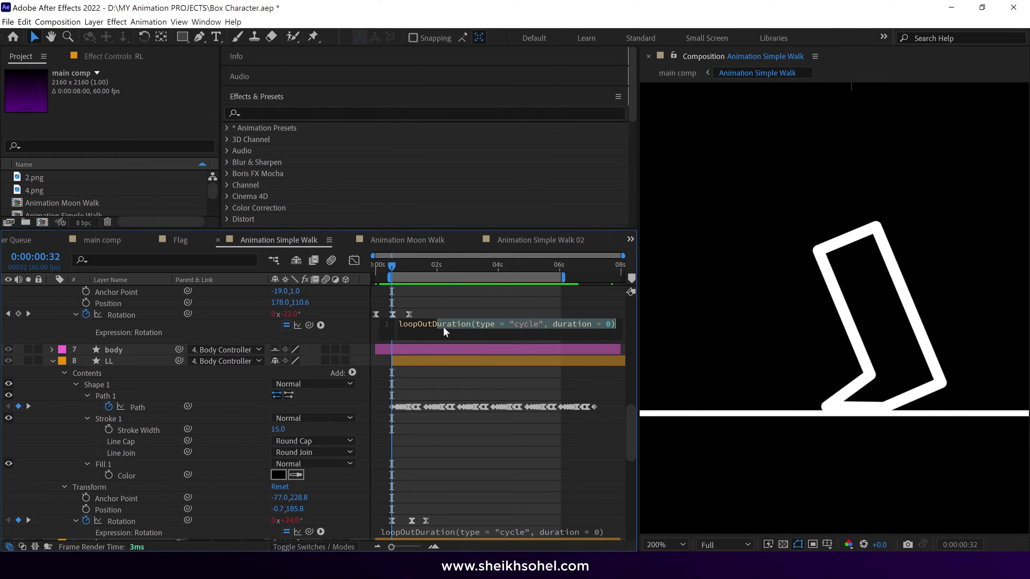
pyautogui.press('space')
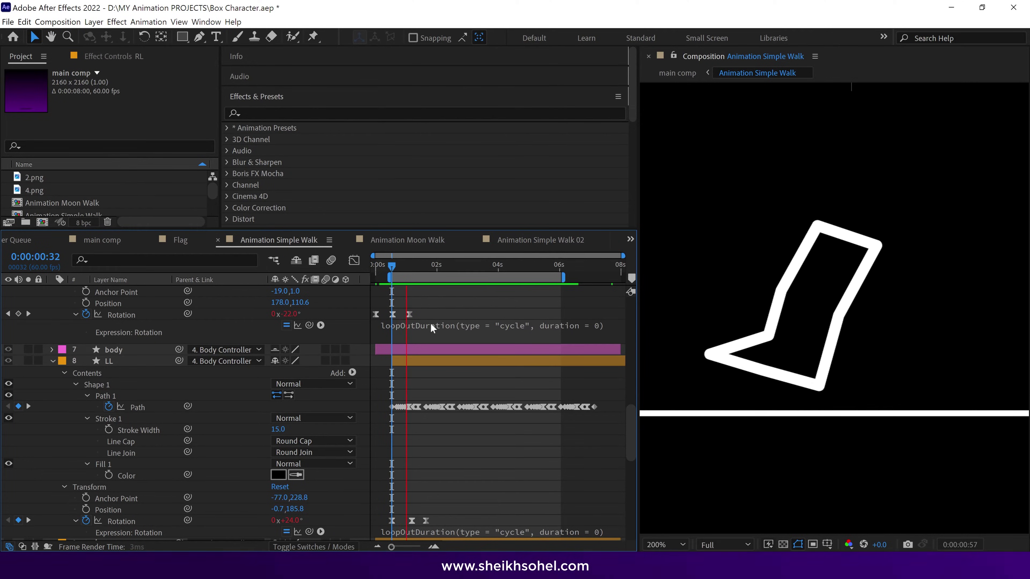
pyautogui.click(431, 323)
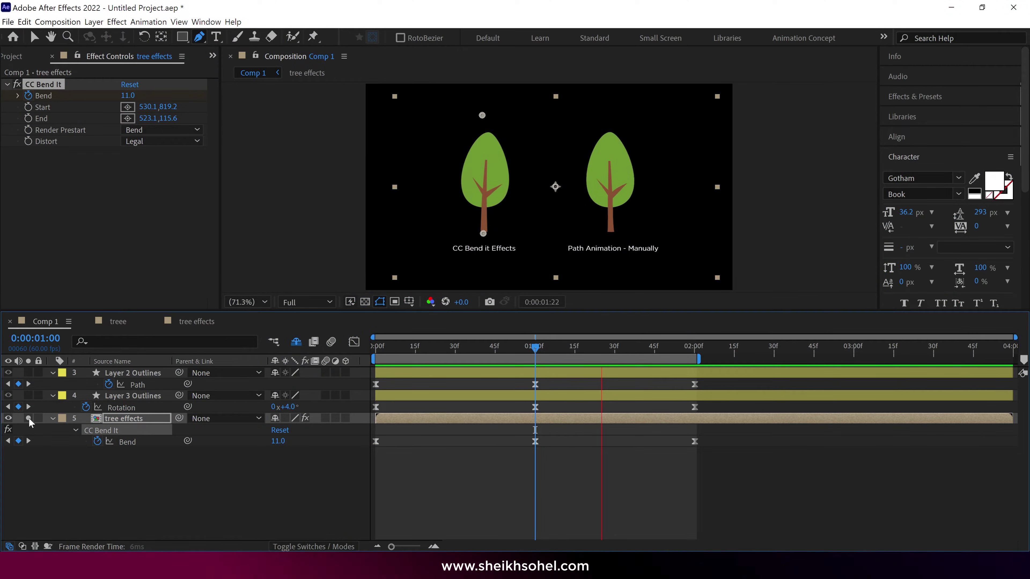
# Step: Show the tree effects layer with keyframe bars and maximize the Composition panel
pyautogui.click(29, 418)
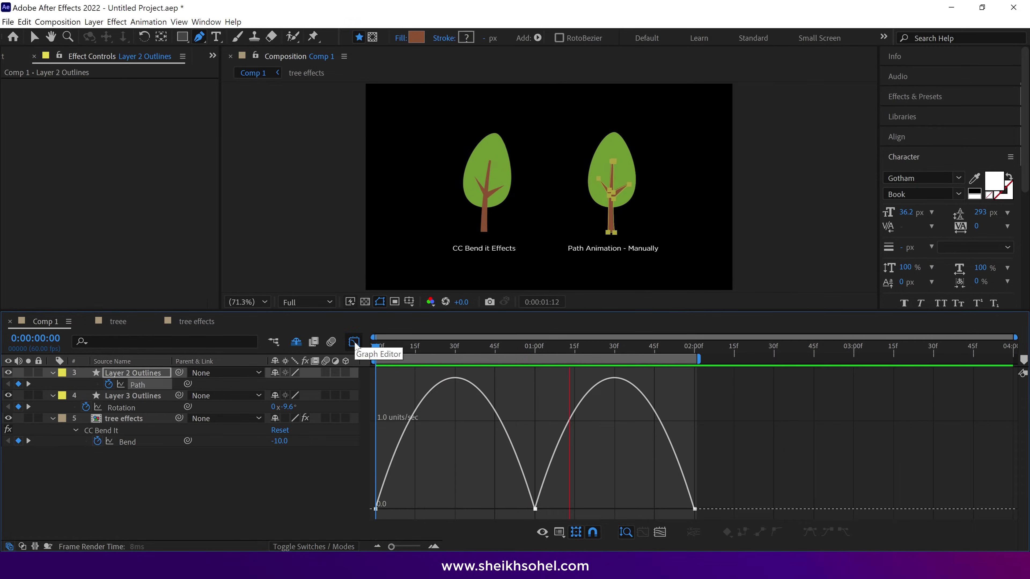
pyautogui.click(354, 342)
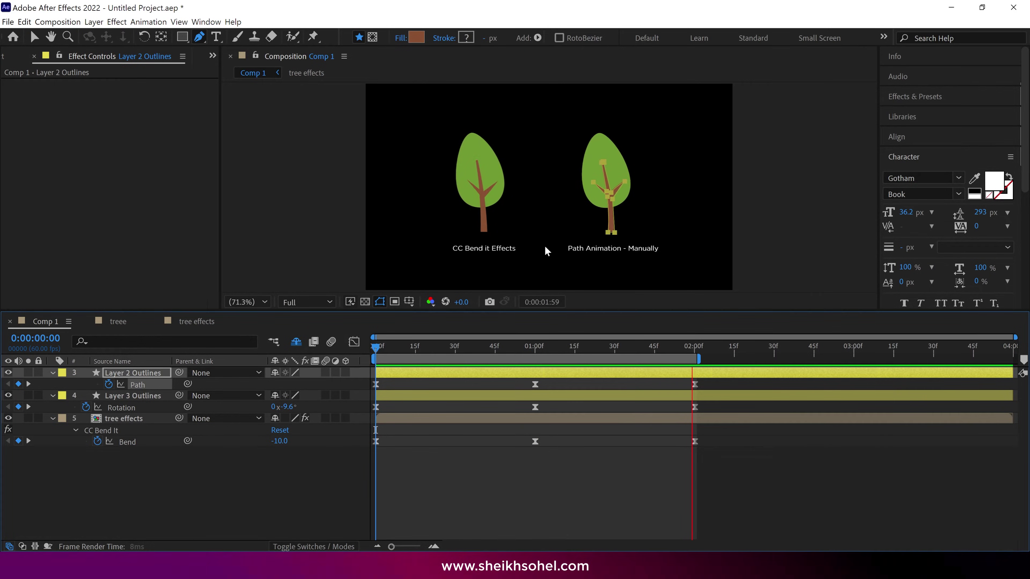
pyautogui.press('`')
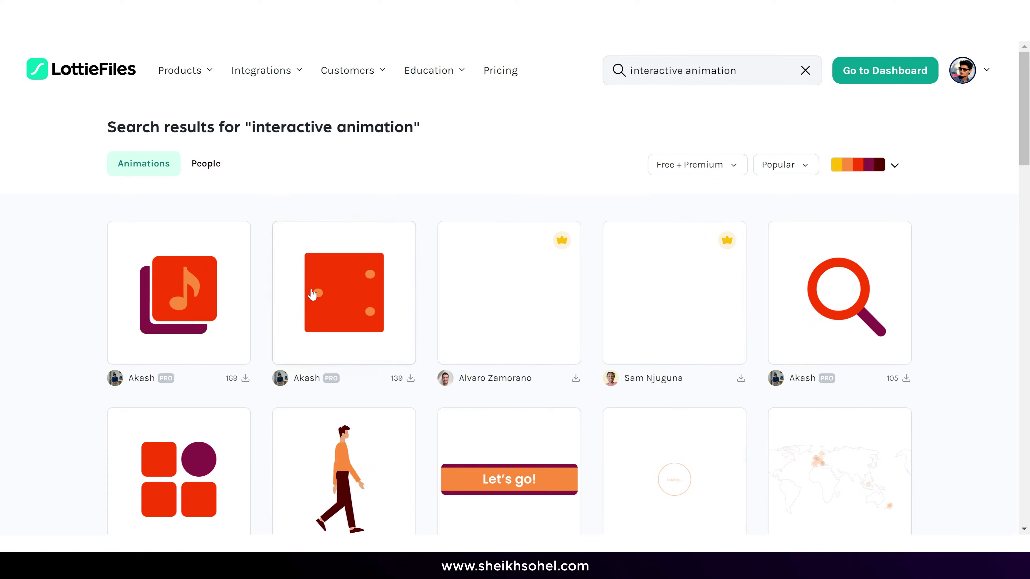
# Step: Scroll down through the 'interactive animation' results grid
pyautogui.scroll(-3, 357, 295)
pyautogui.scroll(-5, 358, 295)
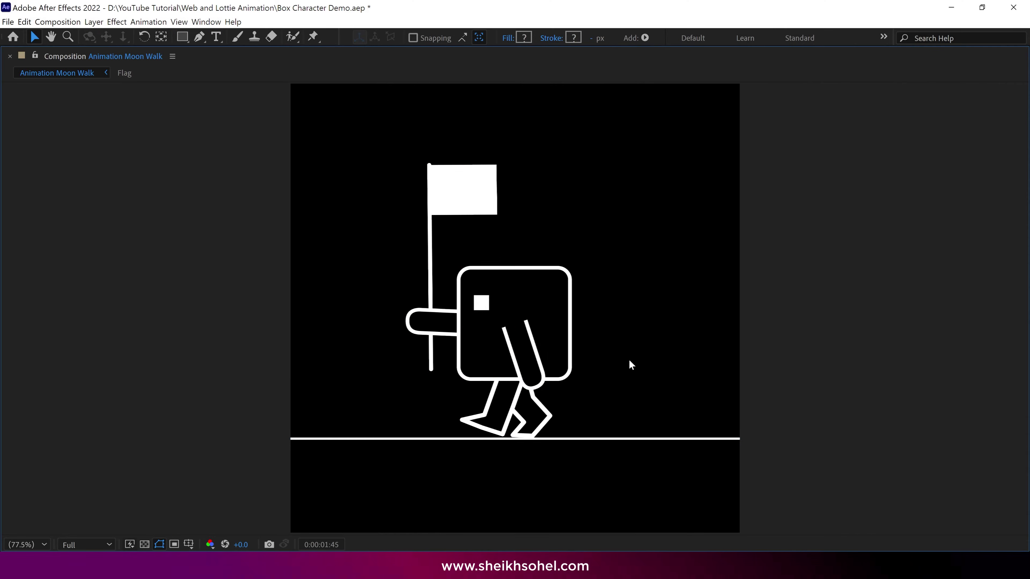
pyautogui.press('`')
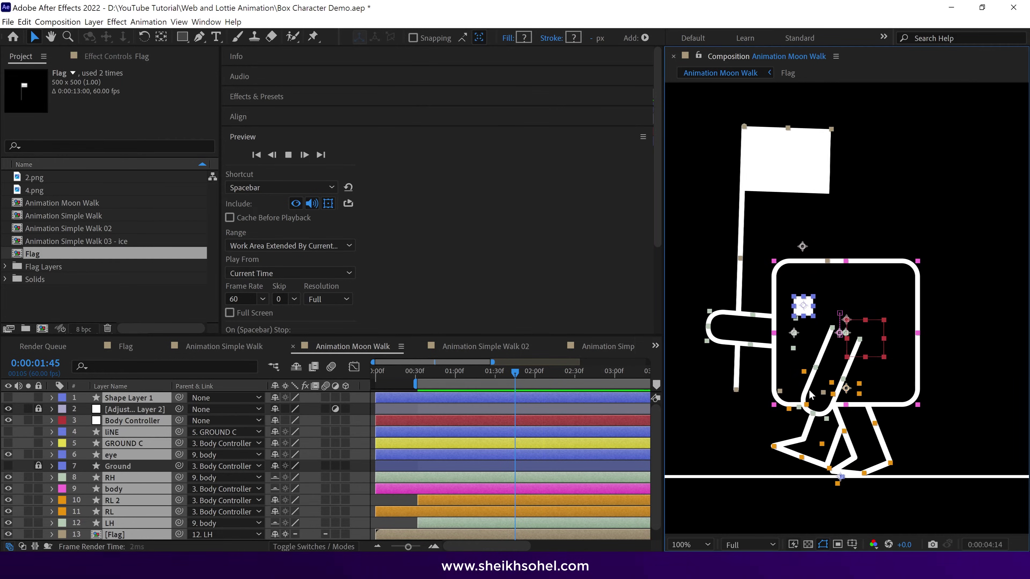
pyautogui.press('`')
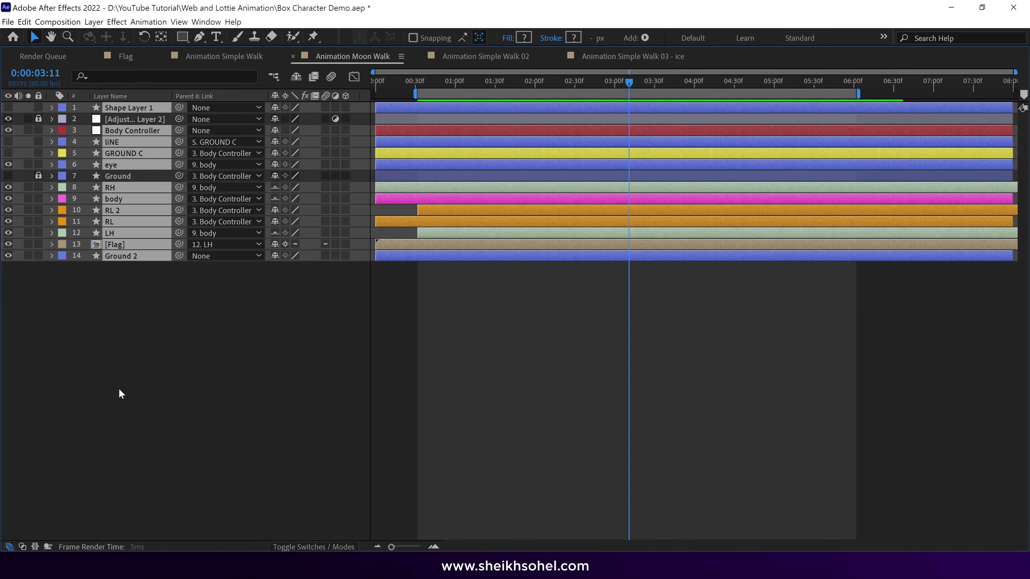
pyautogui.click(124, 244)
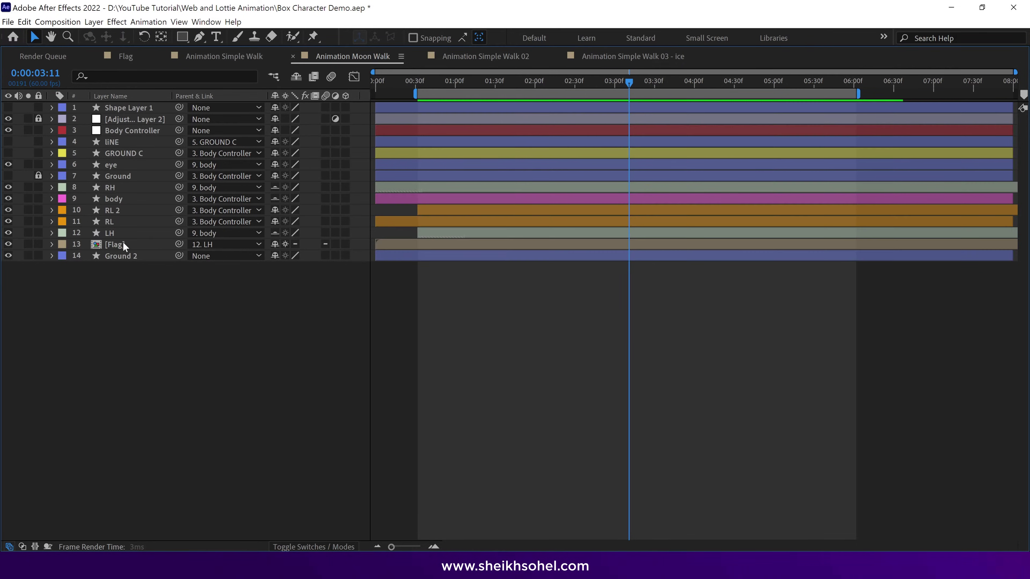
pyautogui.doubleClick(124, 244)
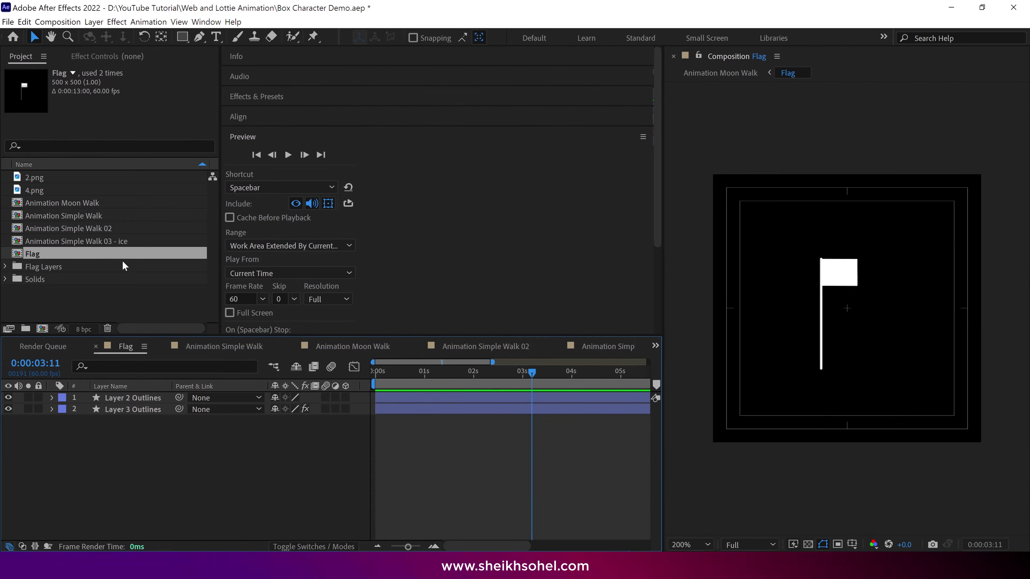
pyautogui.moveTo(125, 398); pyautogui.dragTo(126, 397)
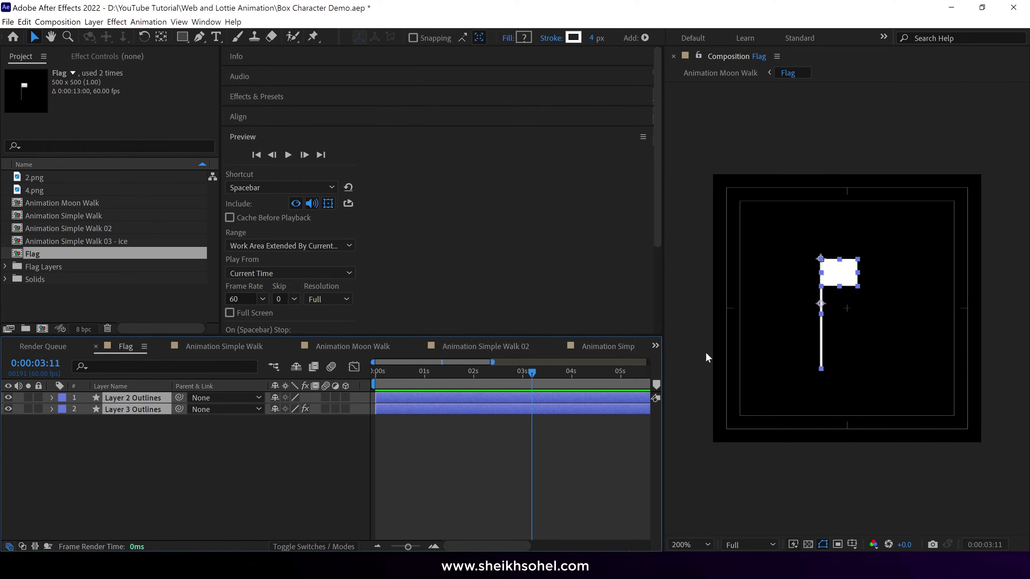
pyautogui.click(348, 347)
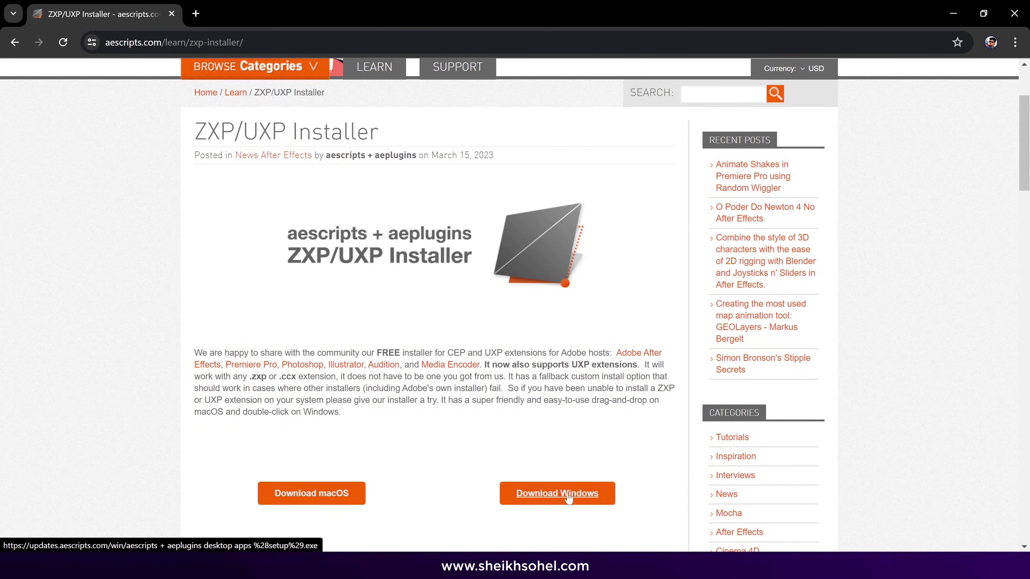
pyautogui.scroll(-2, 613, 374)
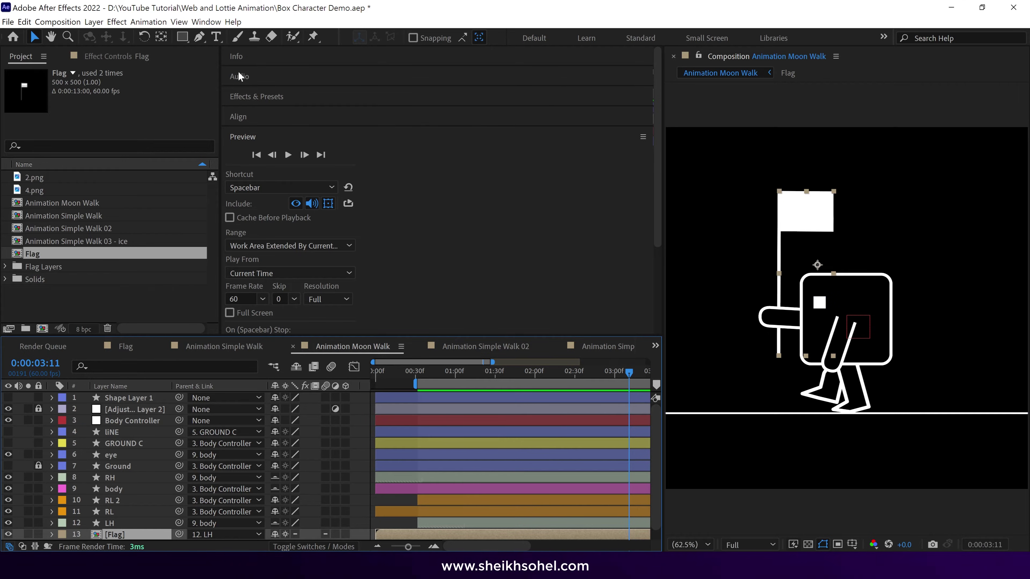
# Step: Open the Bodymovin panel from Window > Extensions and widen it
pyautogui.click(209, 23)
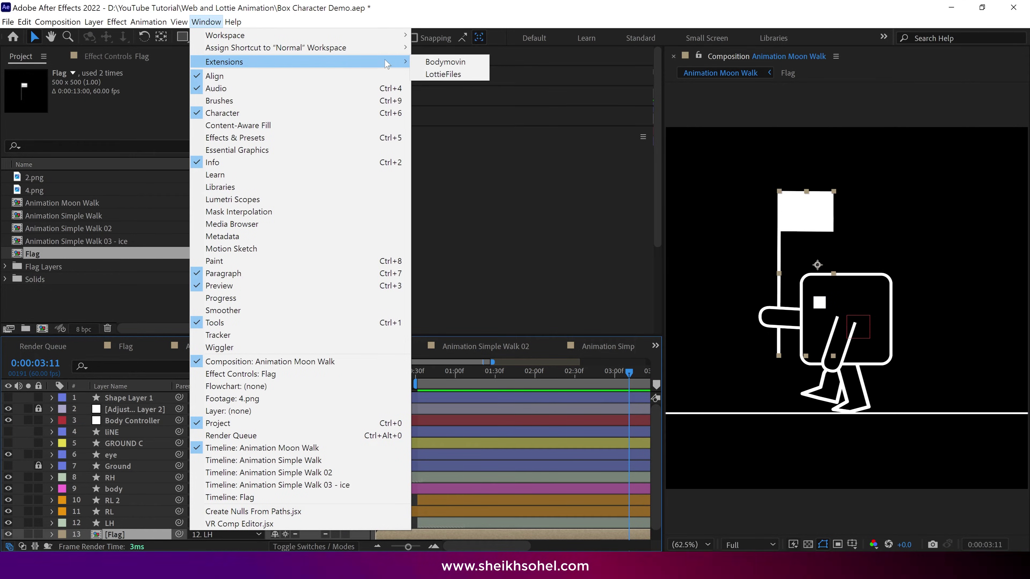
pyautogui.click(457, 65)
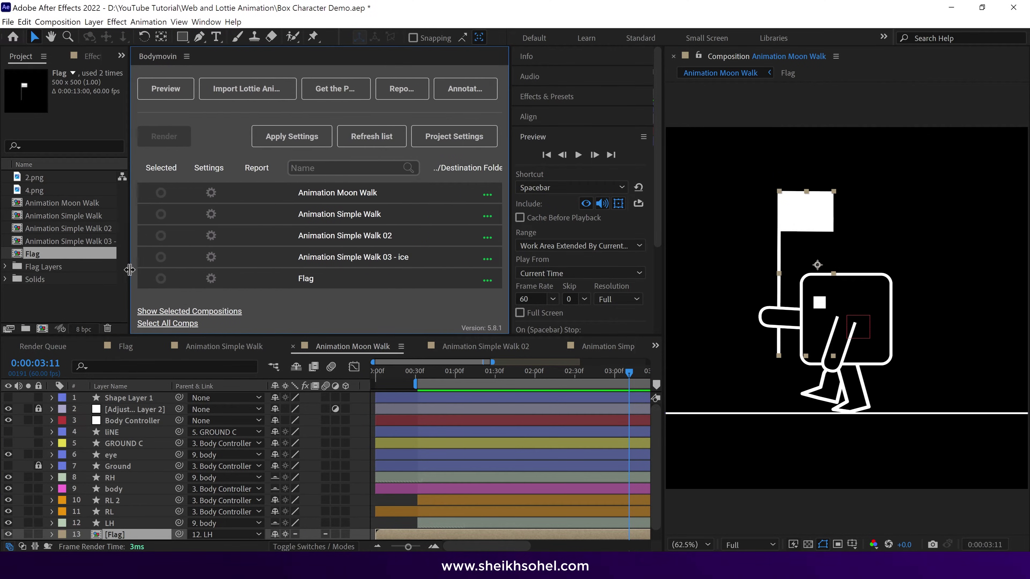
pyautogui.moveTo(671, 330); pyautogui.dragTo(745, 330)
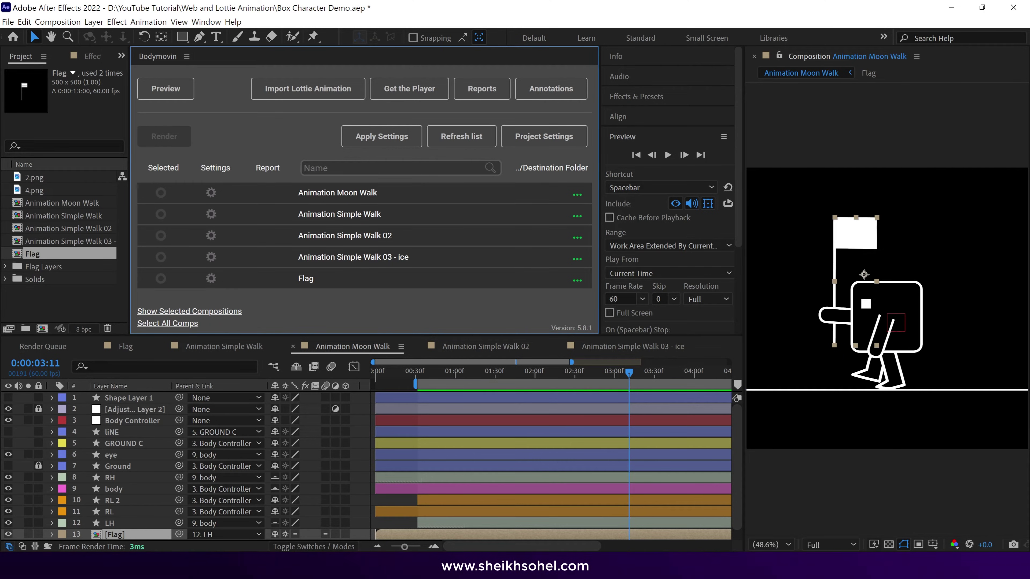
# Step: Select Animation Moon Walk for export and save its Bodymovin export settings
pyautogui.click(161, 193)
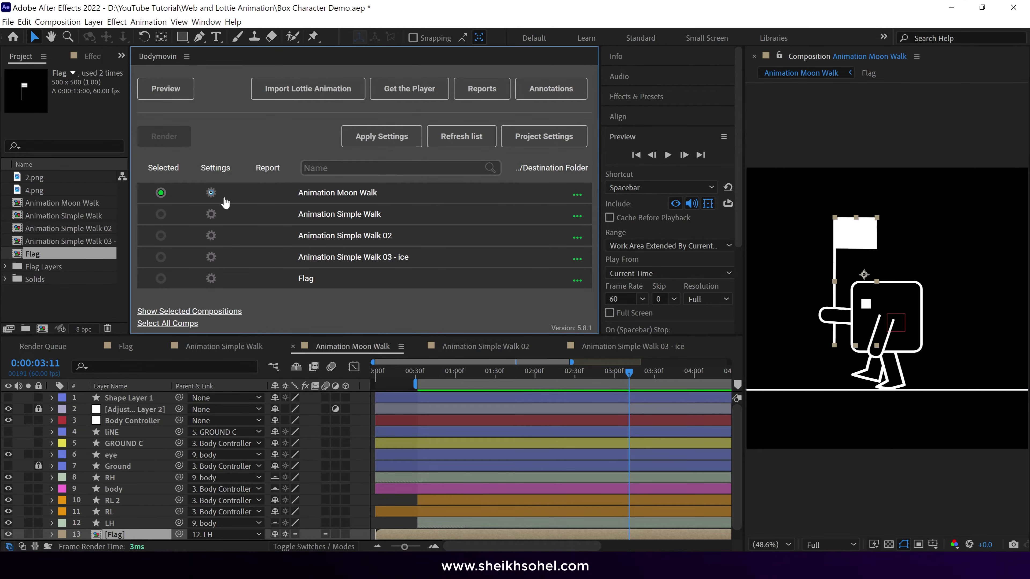
pyautogui.click(211, 193)
pyautogui.press('`')
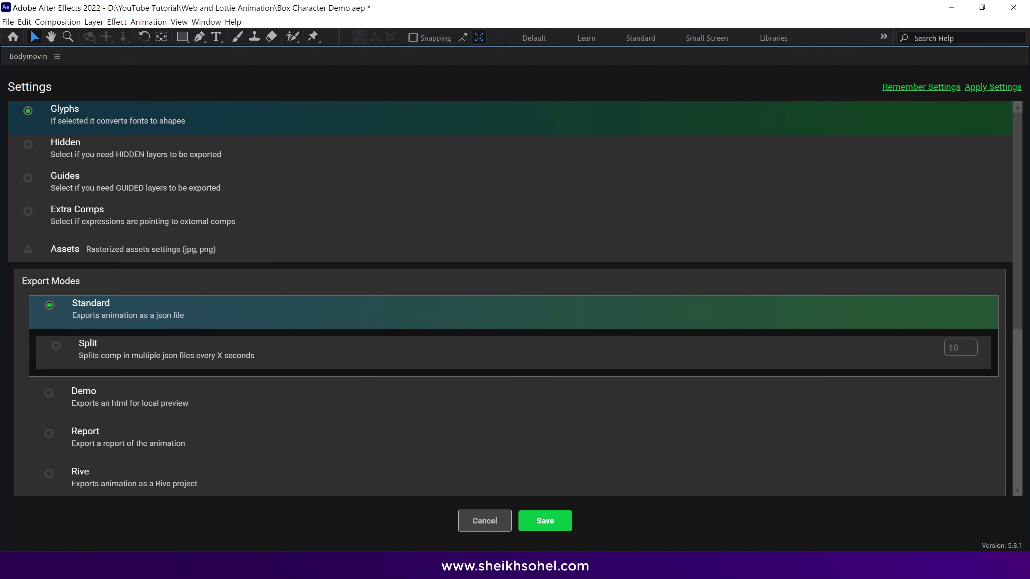
pyautogui.click(545, 521)
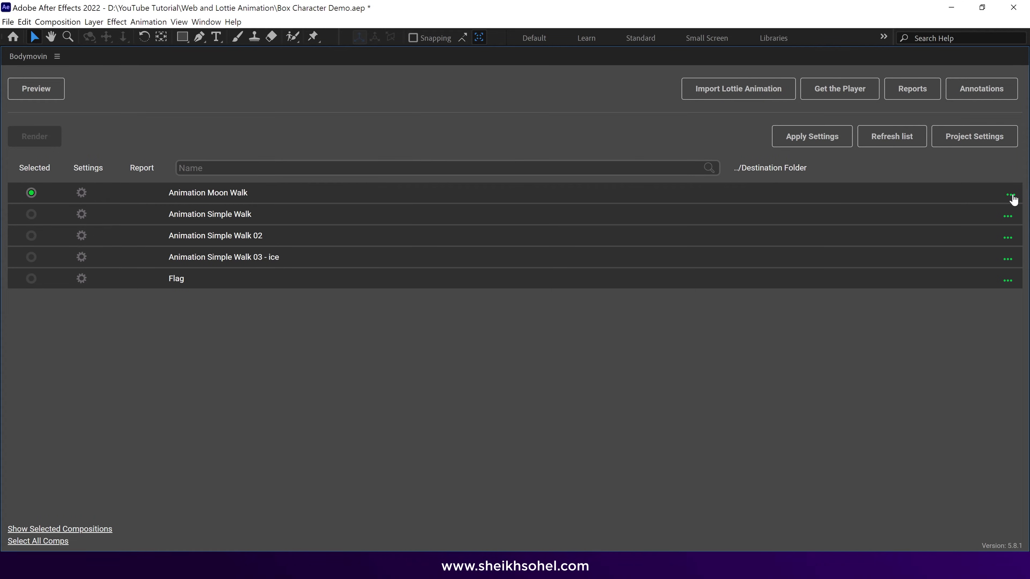
pyautogui.press('`')
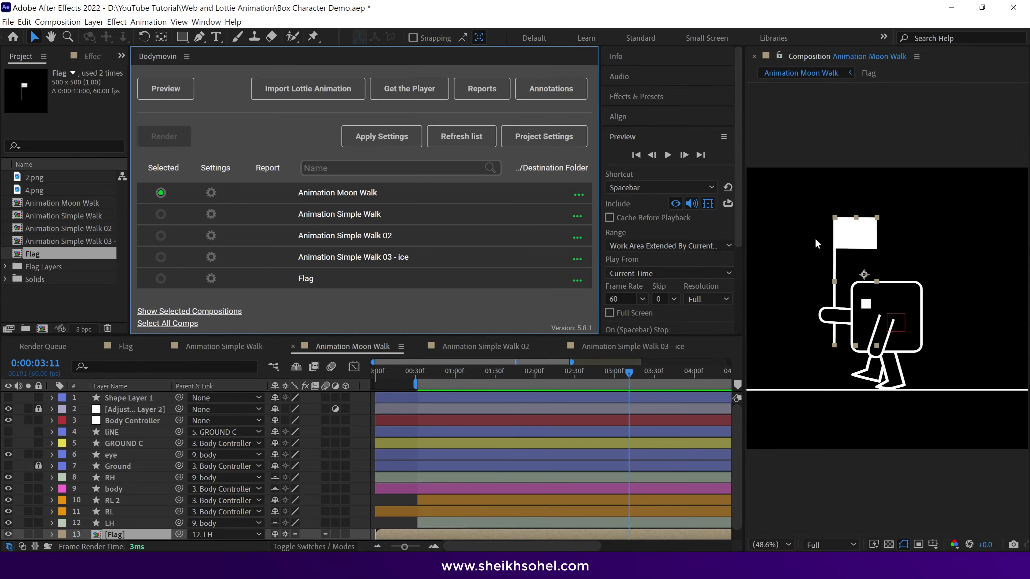
# Step: Set the export destination to test, replacing the existing Test.json
pyautogui.click(583, 199)
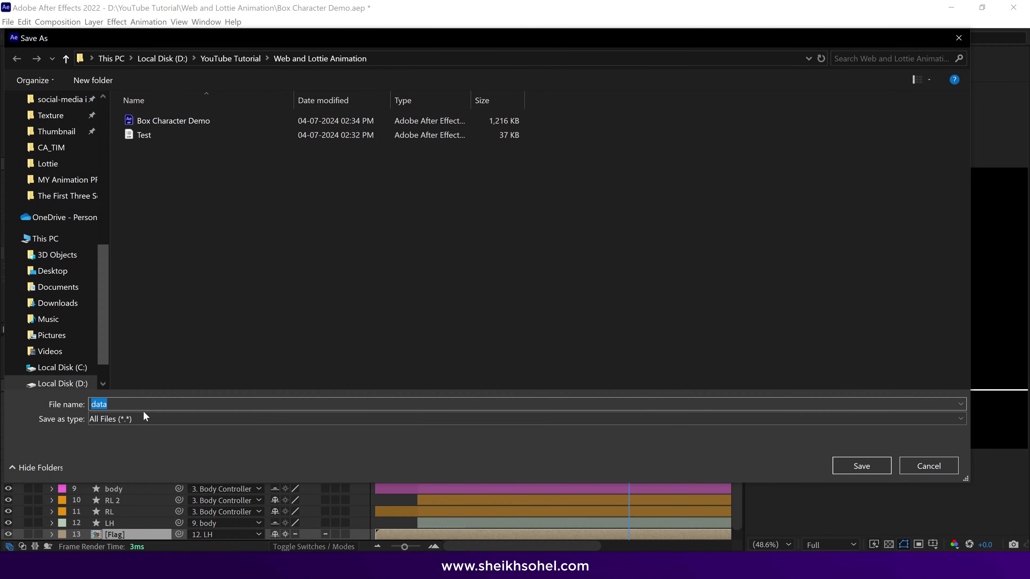
pyautogui.write('test')
pyautogui.press('Return')
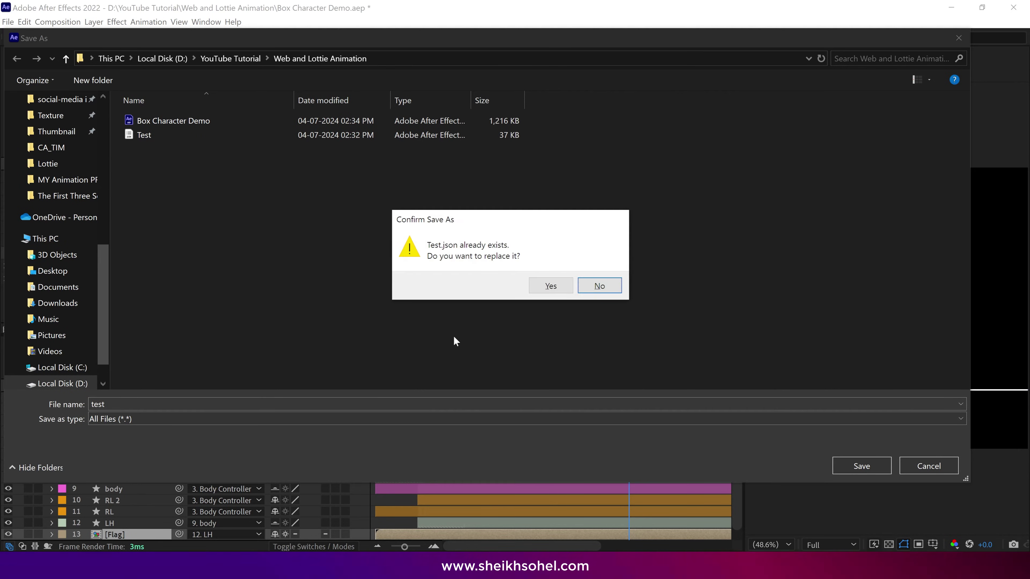
pyautogui.click(551, 288)
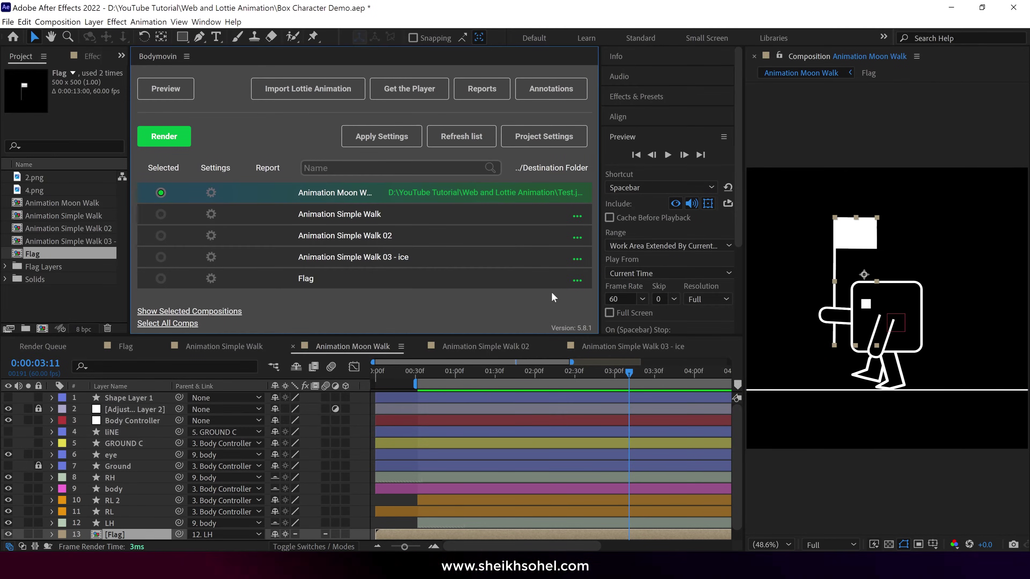
# Step: Render Animation Moon Walk, close the summary, and open the previewer's Current Renders list
pyautogui.click(170, 143)
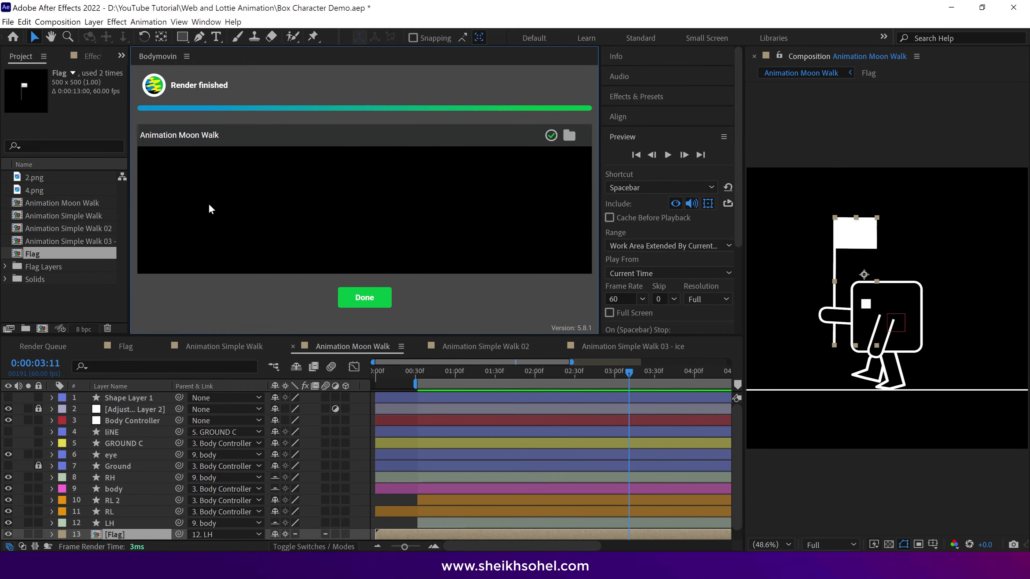
pyautogui.click(367, 297)
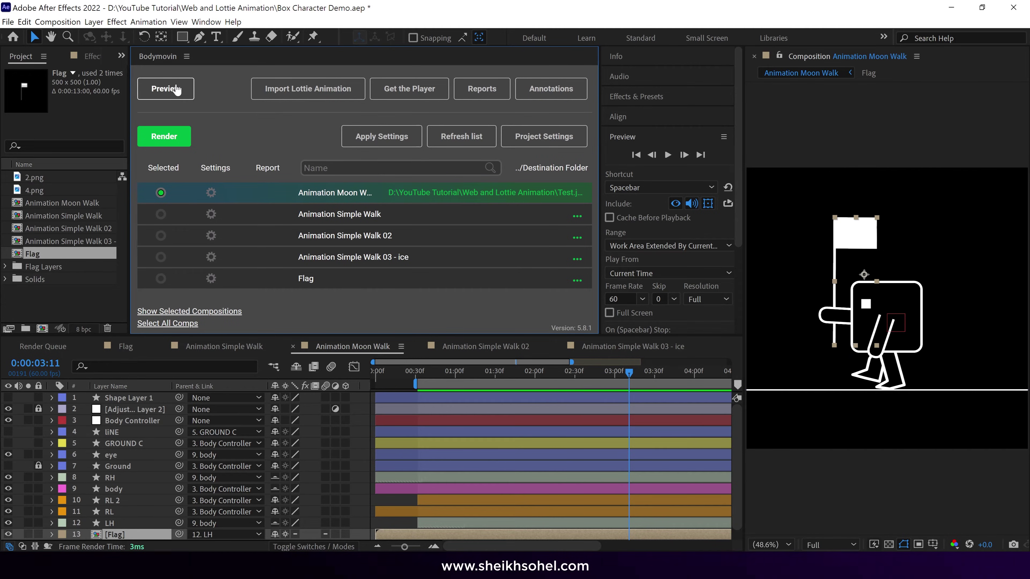
pyautogui.click(190, 90)
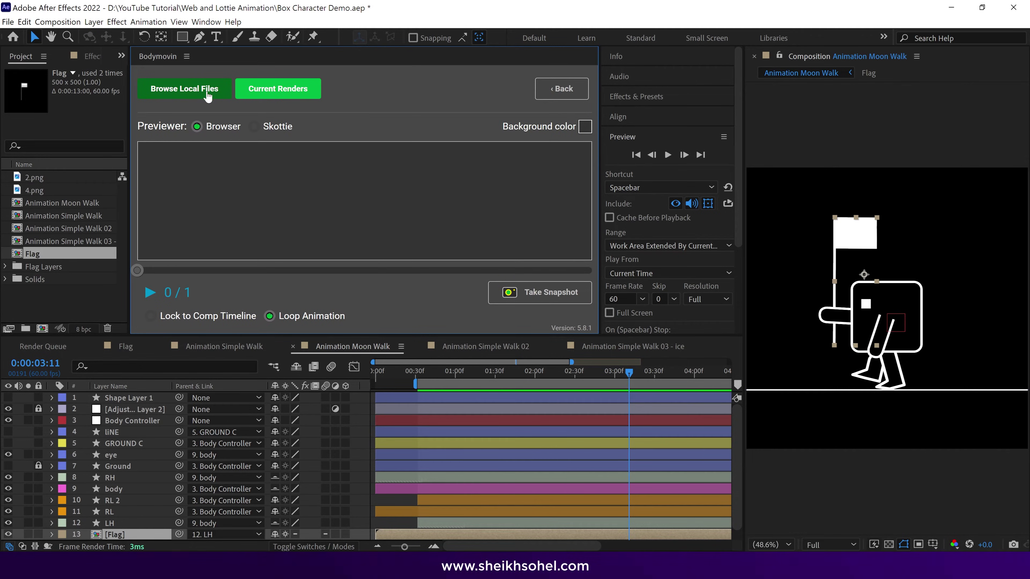
pyautogui.click(295, 100)
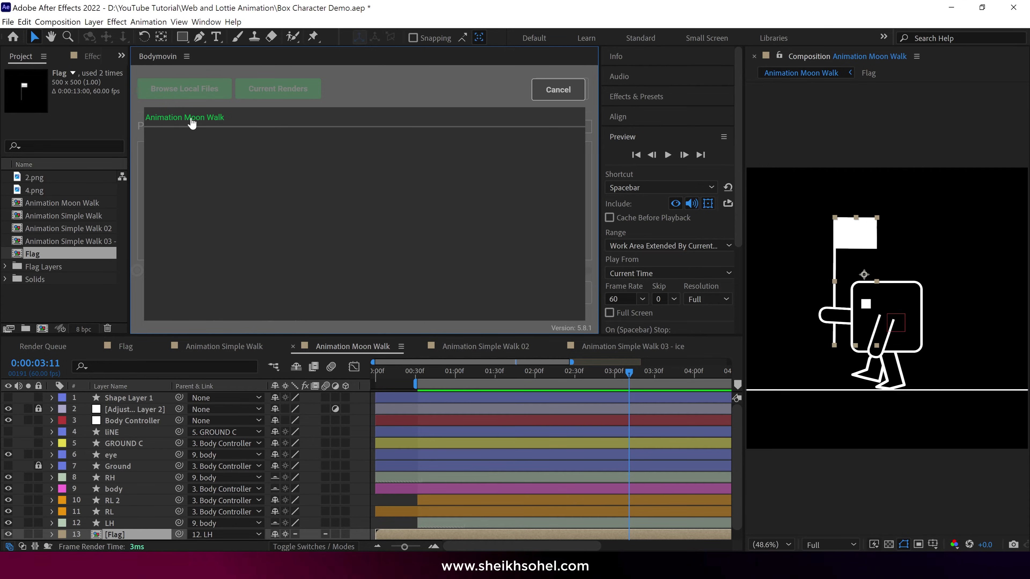
# Step: Load the Animation Moon Walk render into the previewer and play it
pyautogui.click(212, 119)
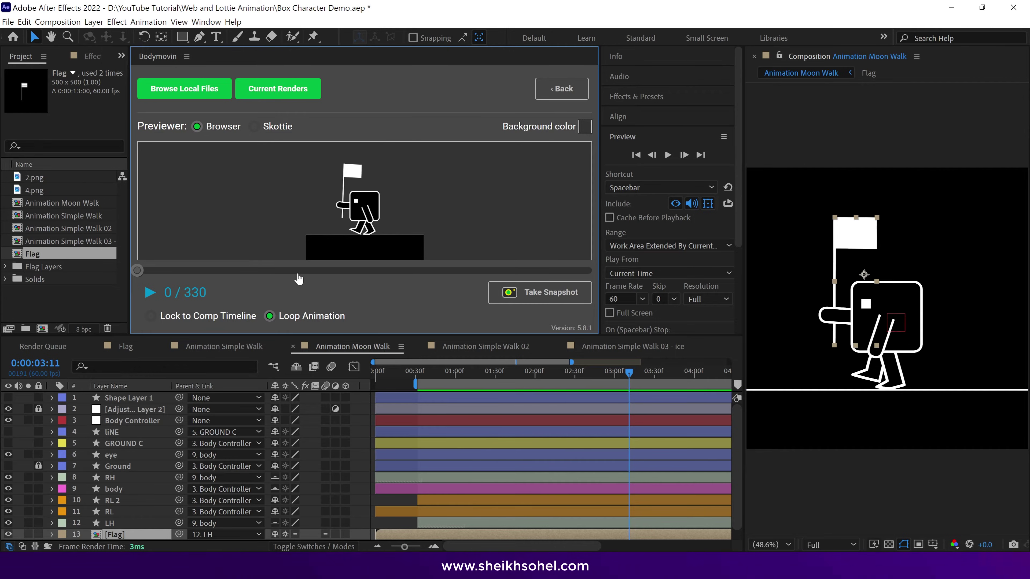
pyautogui.click(148, 299)
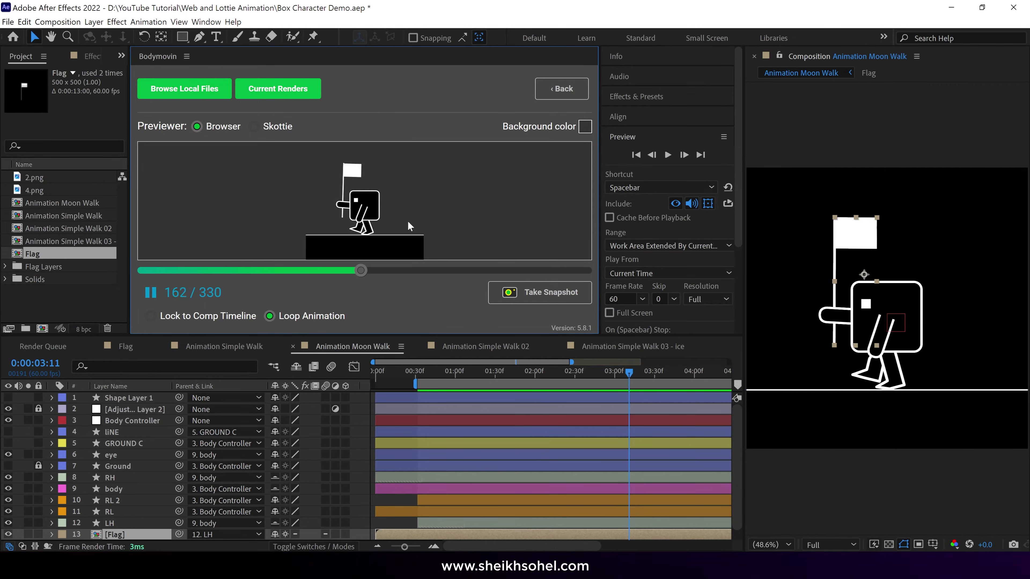
pyautogui.press('`')
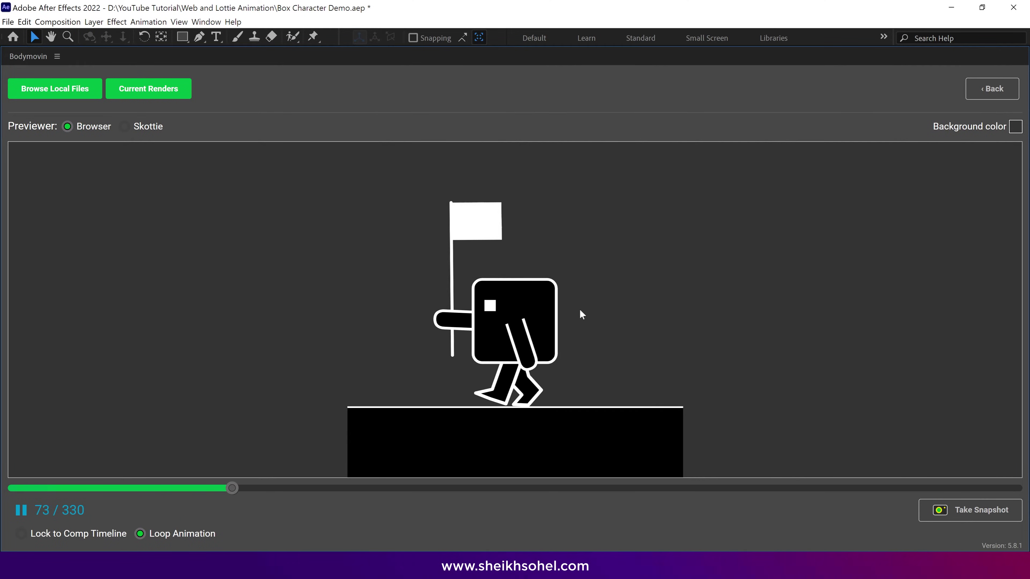
pyautogui.press('`')
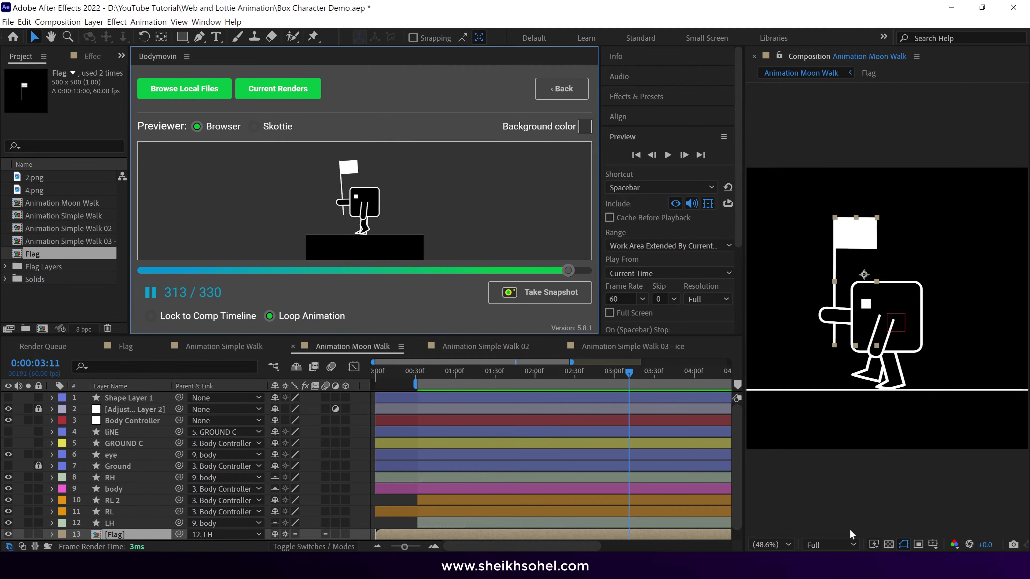
# Step: Turn on the transparency grid and make the previewer panel taller
pyautogui.click(888, 545)
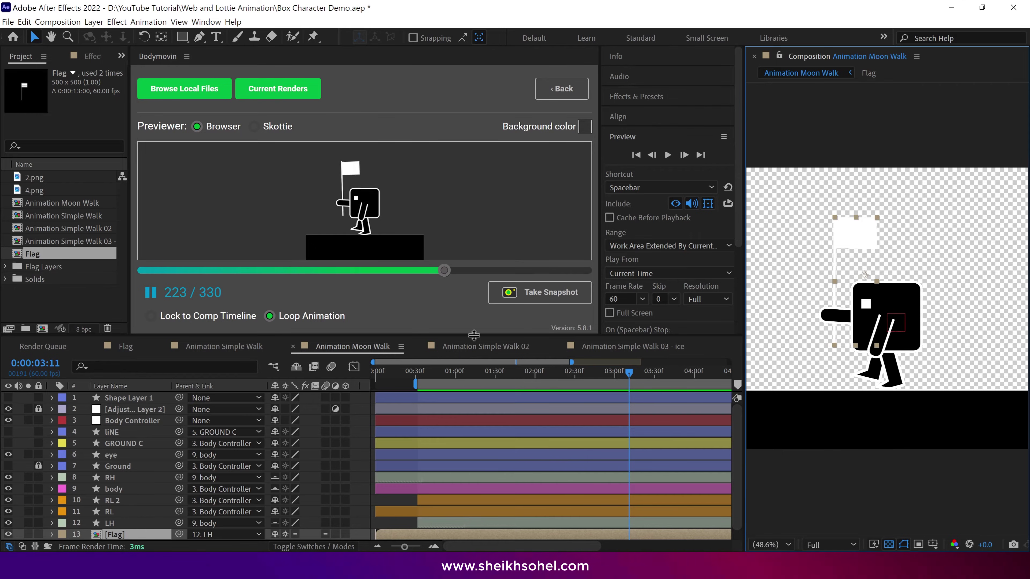
pyautogui.moveTo(536, 337); pyautogui.dragTo(536, 384)
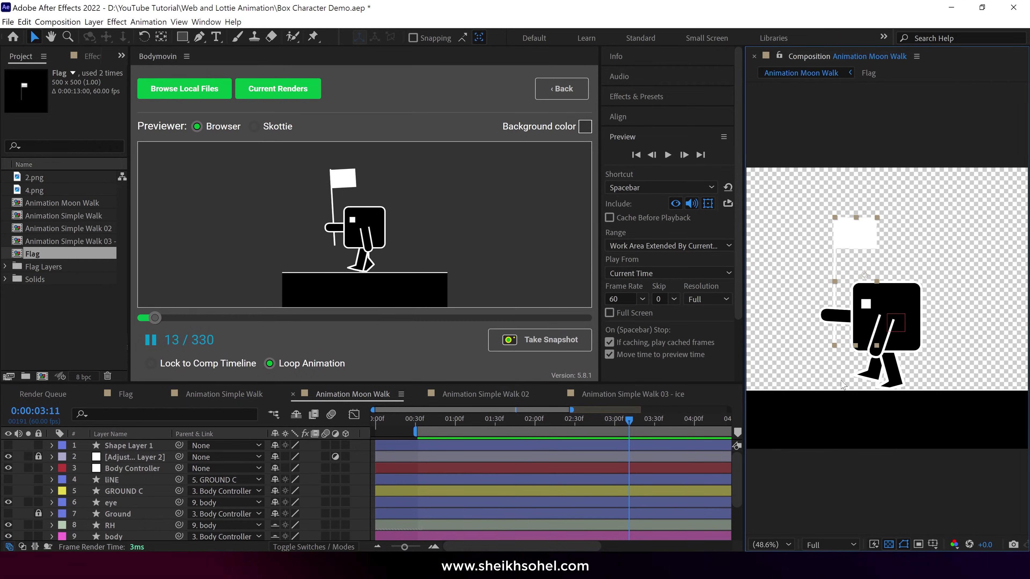
pyautogui.click(154, 341)
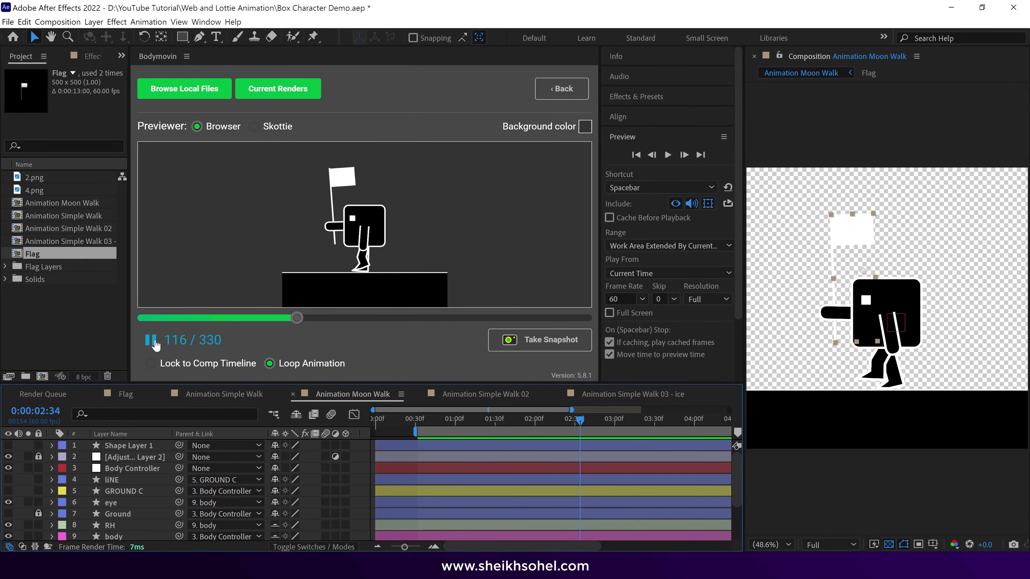
# Step: Pause the Bodymovin preview at frame 276 of 330, then cancel the snapshot save dialog
pyautogui.click(156, 342)
pyautogui.moveTo(317, 319); pyautogui.dragTo(512, 321)
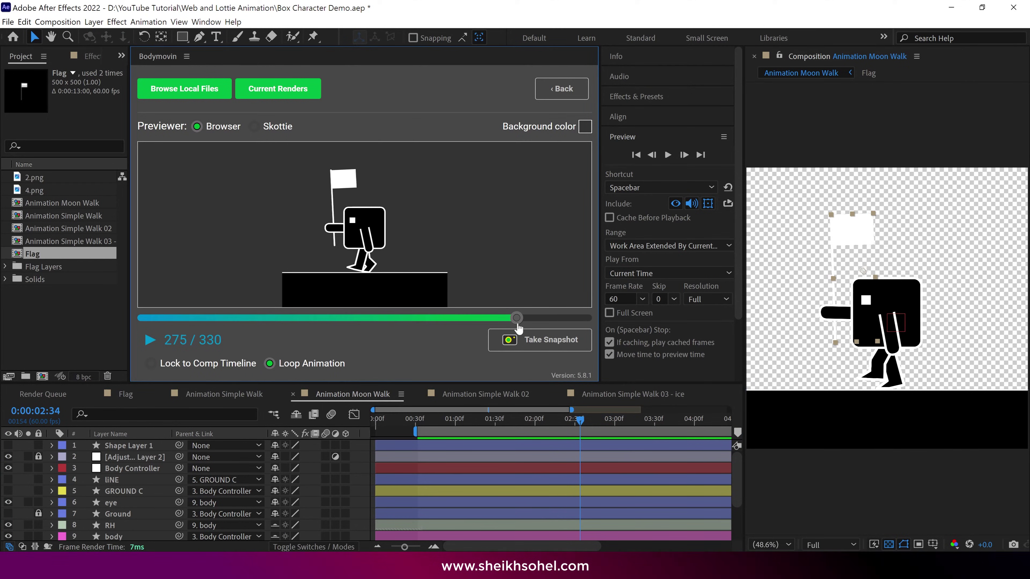
pyautogui.click(547, 344)
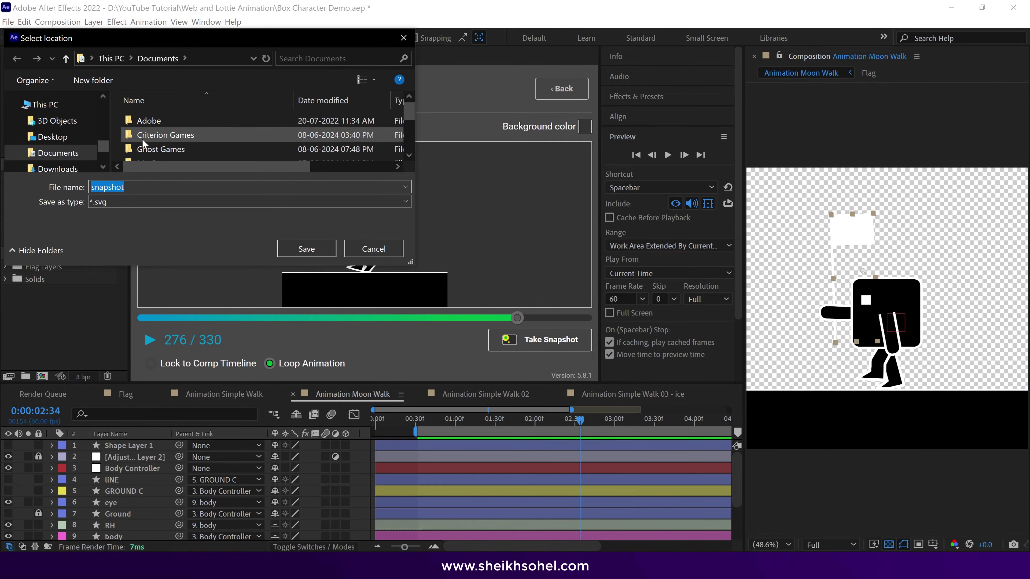
pyautogui.click(116, 205)
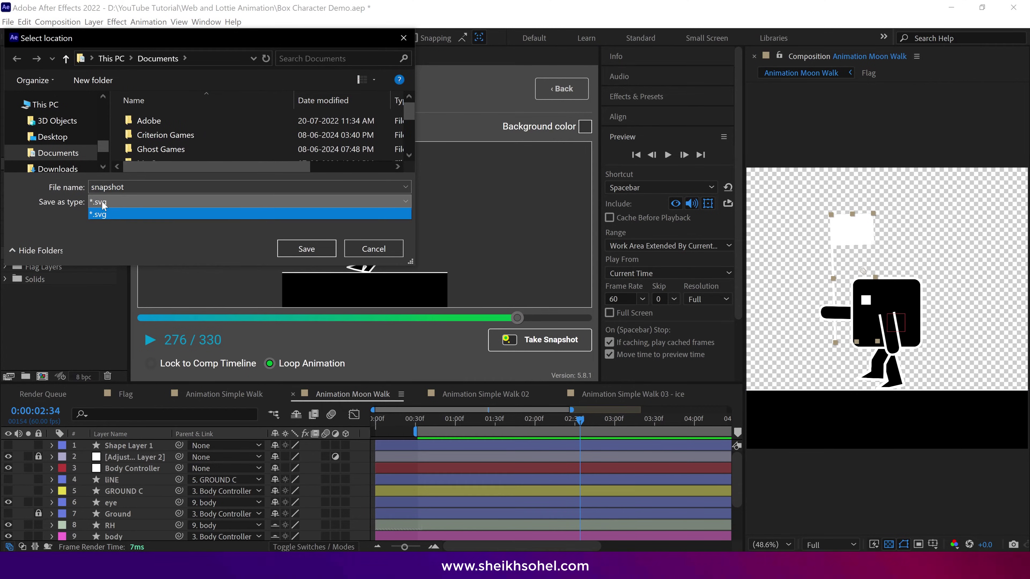
pyautogui.click(397, 251)
pyautogui.click(396, 252)
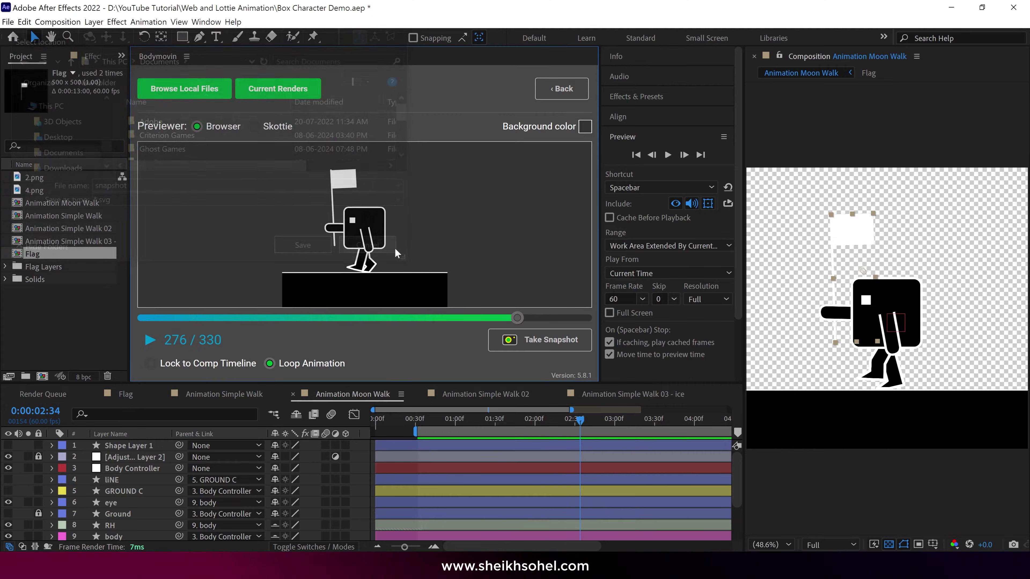
# Step: Set the Bodymovin preview background colour to red E03636
pyautogui.click(584, 127)
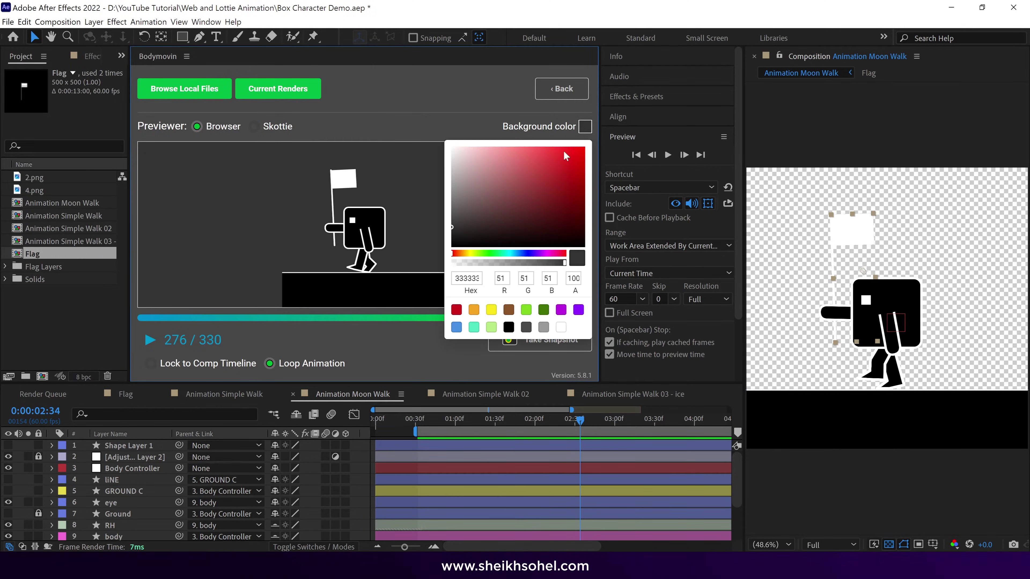
pyautogui.click(553, 160)
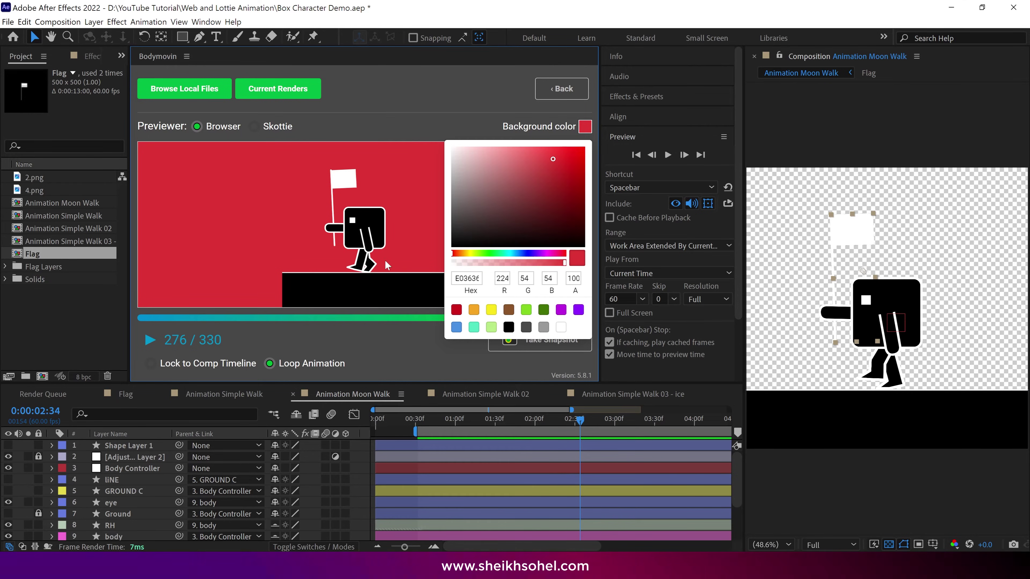
pyautogui.click(585, 127)
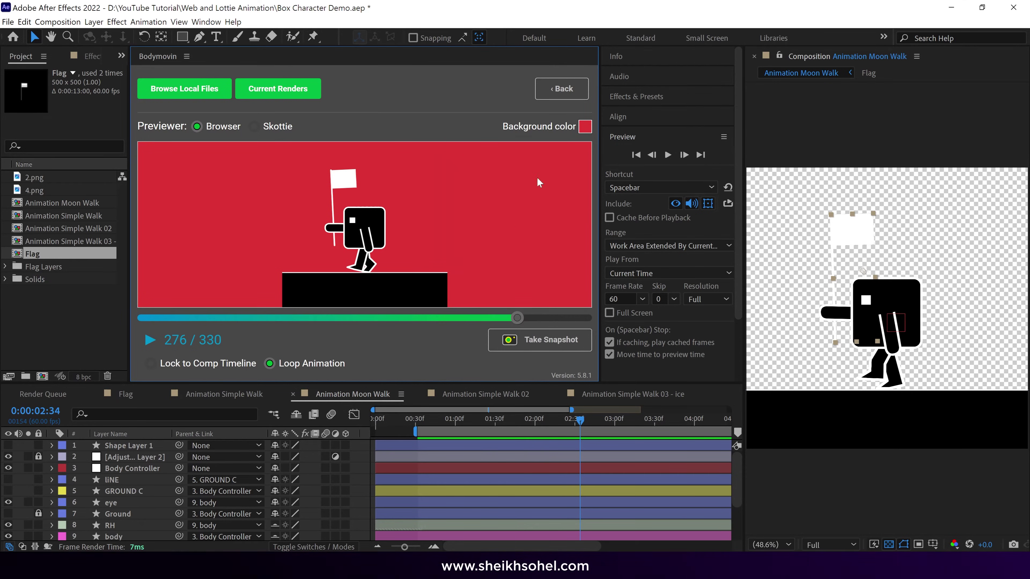
# Step: Change the preview background to mid grey 696666
pyautogui.click(583, 129)
pyautogui.moveTo(465, 203); pyautogui.dragTo(455, 205)
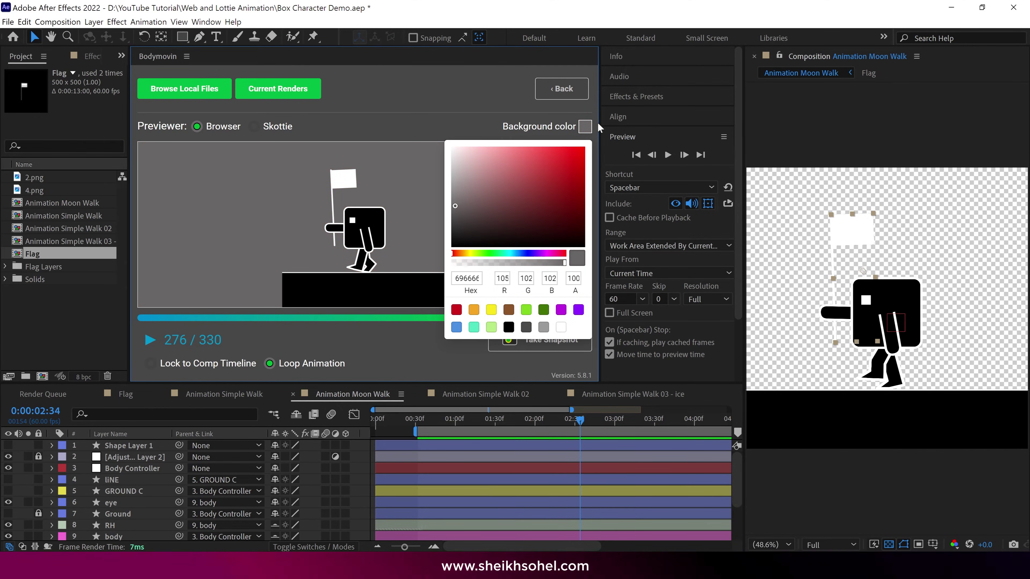
pyautogui.click(584, 129)
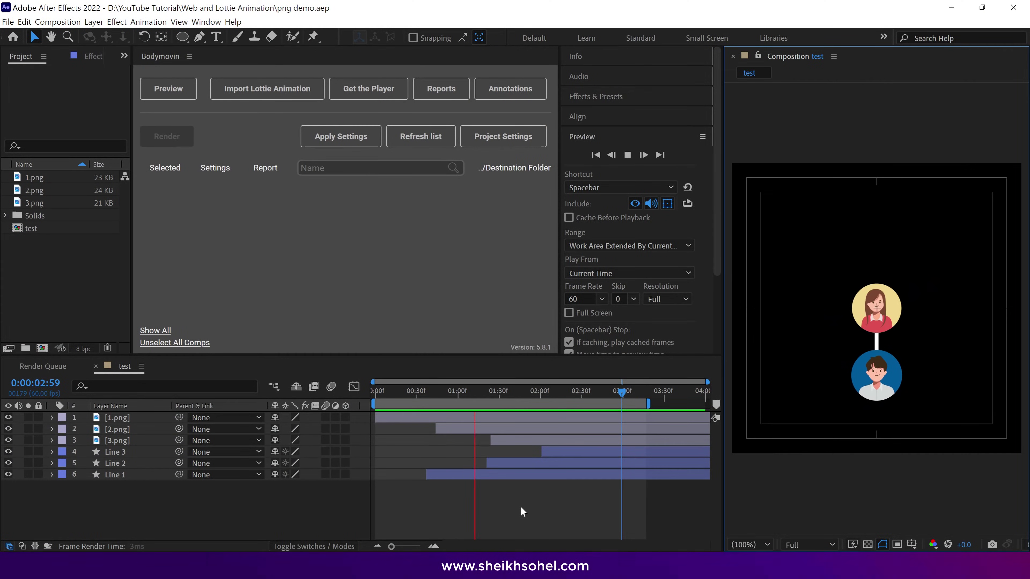
# Step: Select all layers in the test comp and inspect the 1.png, 2.png, 3.png assets and line layers
pyautogui.hotkey('ctrl', 'a')
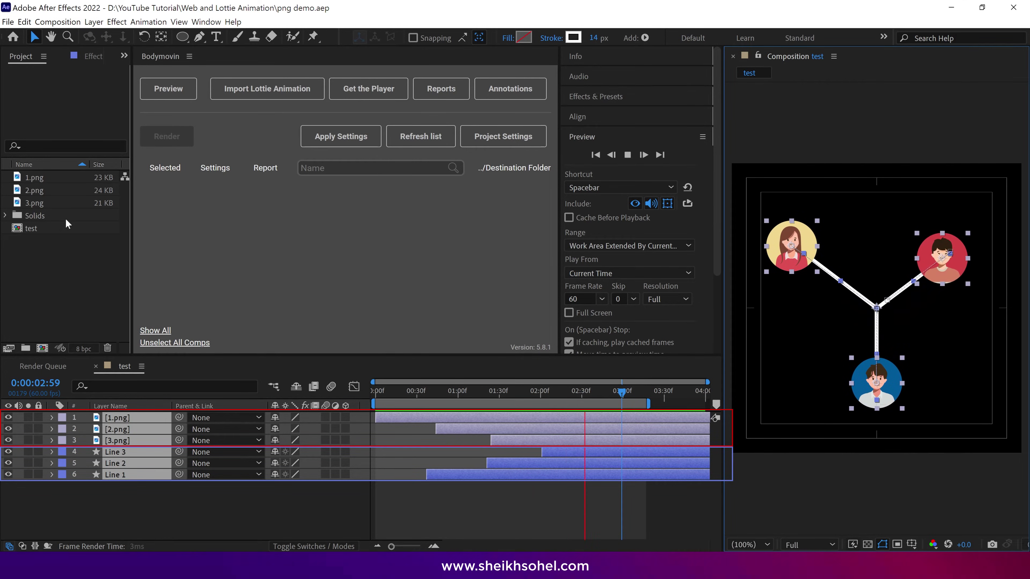
pyautogui.click(69, 179)
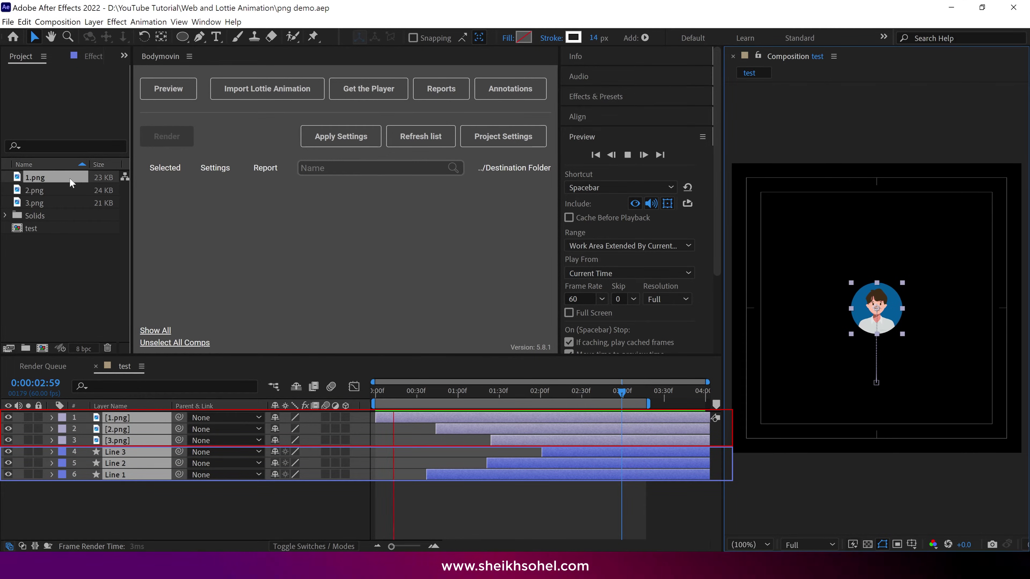
pyautogui.click(57, 192)
pyautogui.click(55, 202)
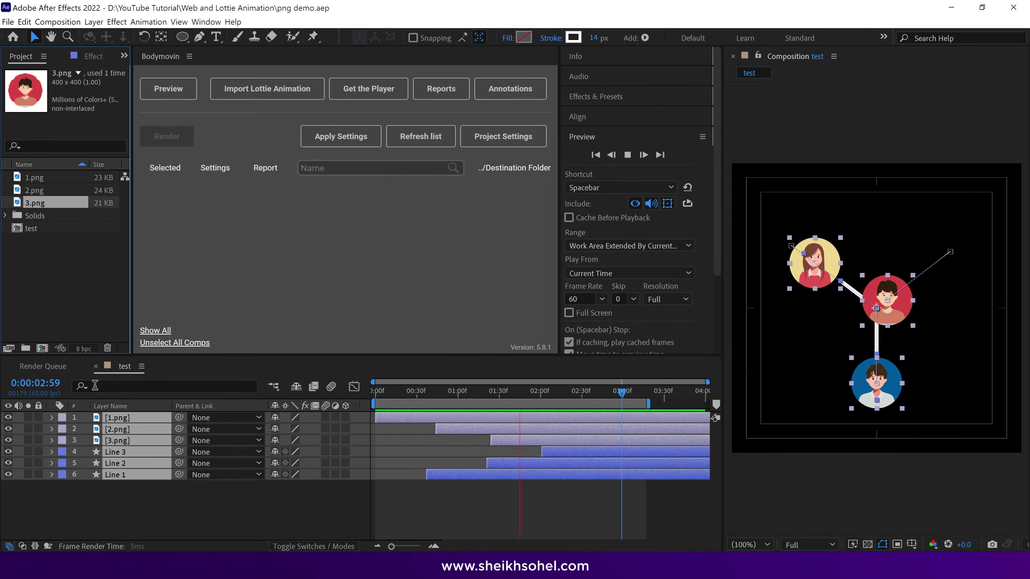
pyautogui.click(130, 475)
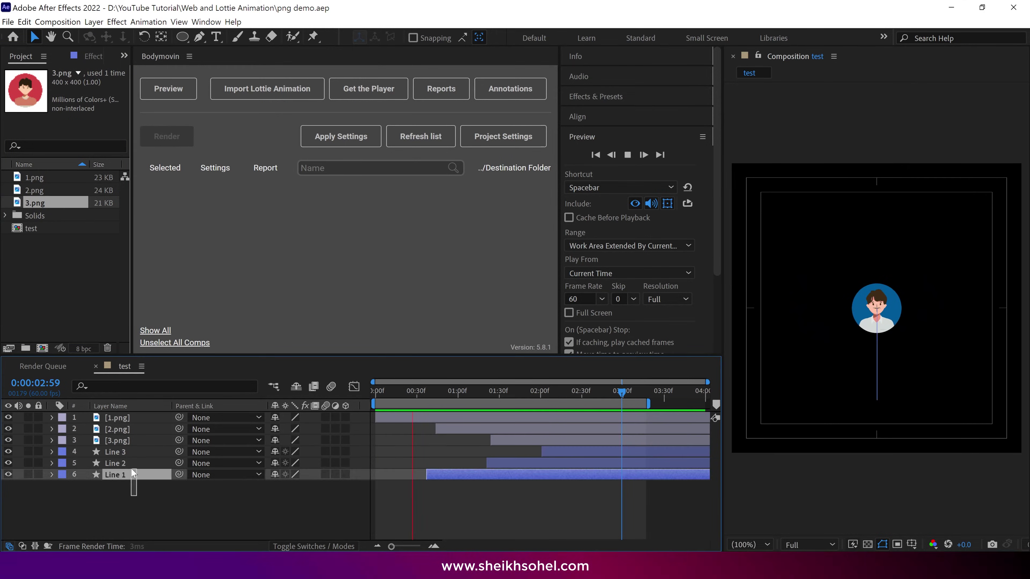
pyautogui.keyDown('shift'); pyautogui.click(131, 453); pyautogui.keyUp('shift')
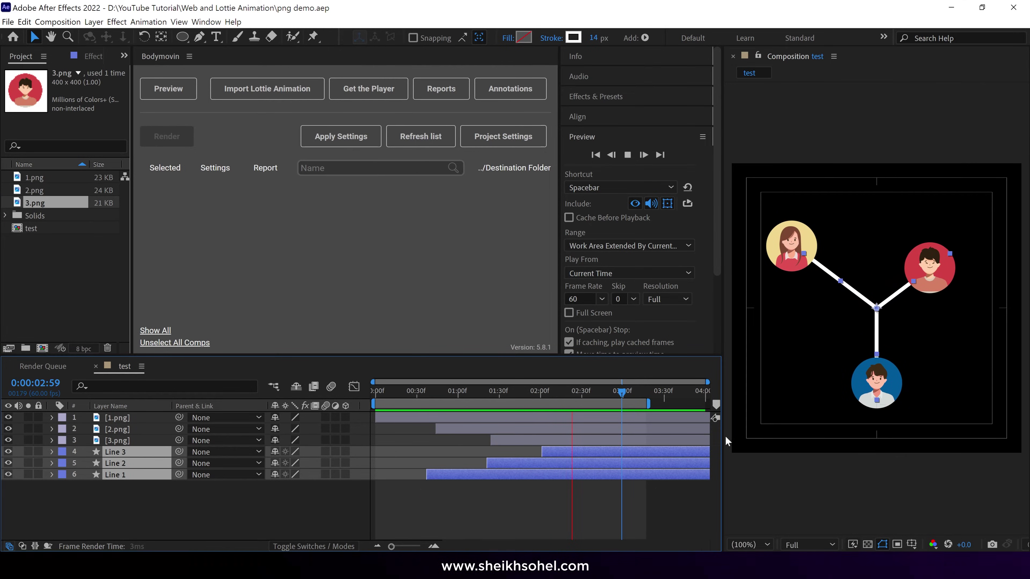
# Step: Stop the preview, then refresh Bodymovin's list and show all compositions
pyautogui.click(231, 505)
pyautogui.click(421, 140)
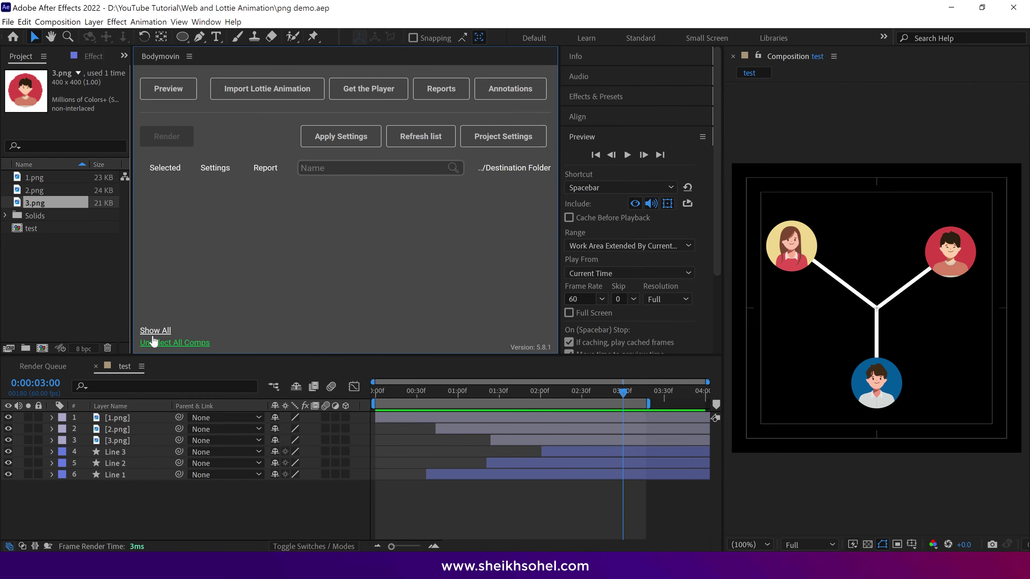
pyautogui.click(155, 332)
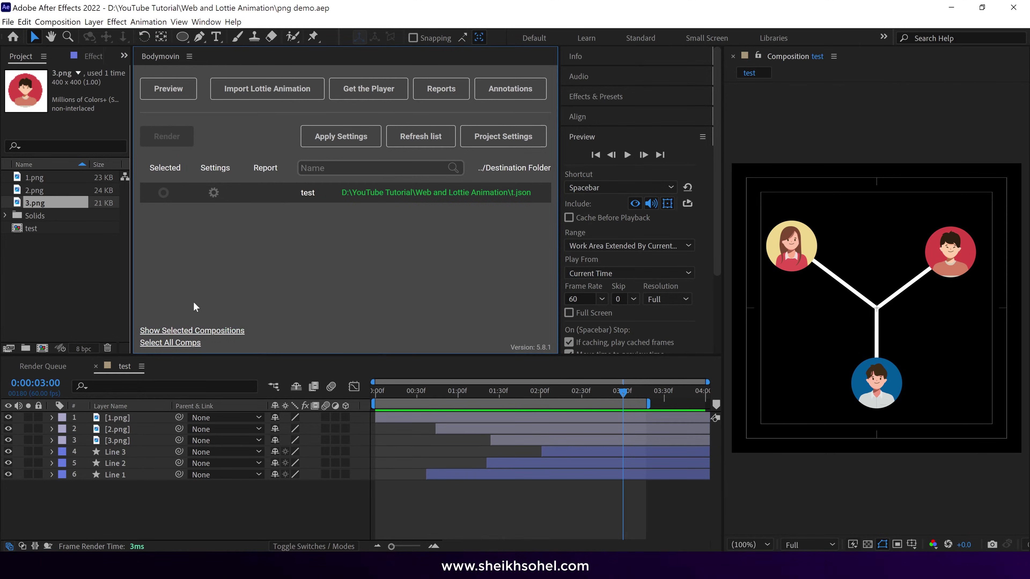
# Step: Mark the test comp for export, enable Include in json under Assets, and save the settings
pyautogui.click(163, 193)
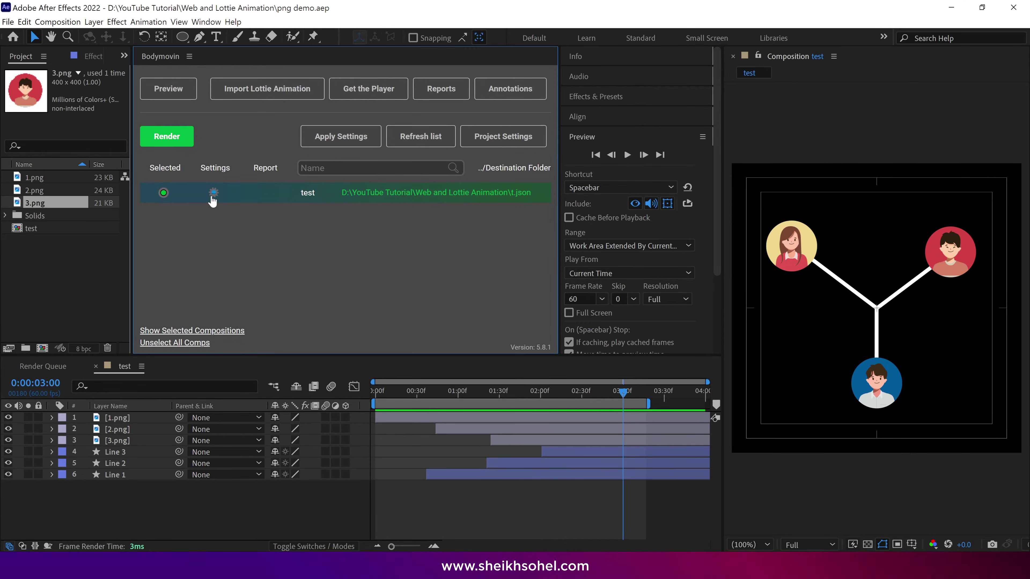
pyautogui.click(214, 194)
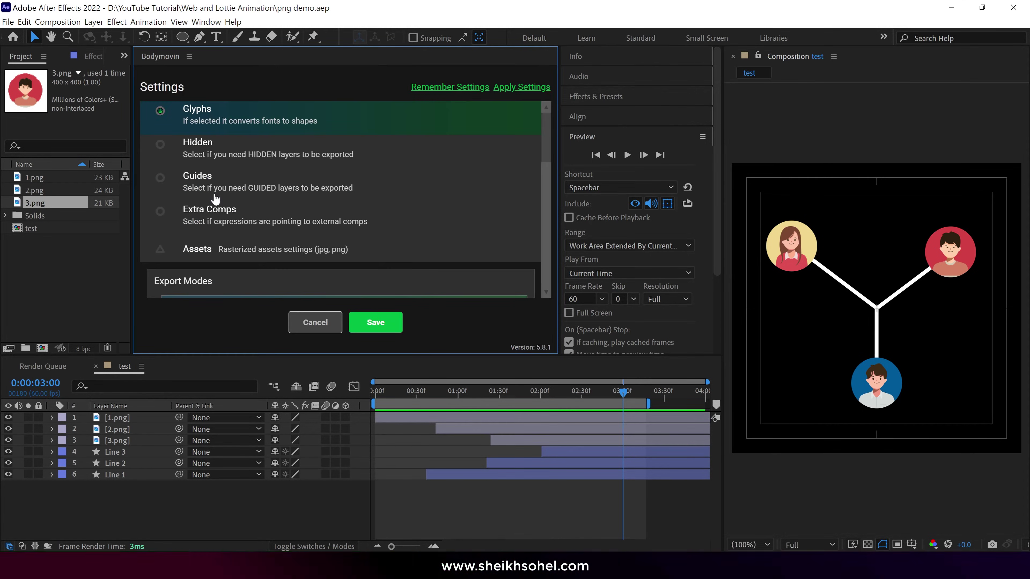
pyautogui.press('`')
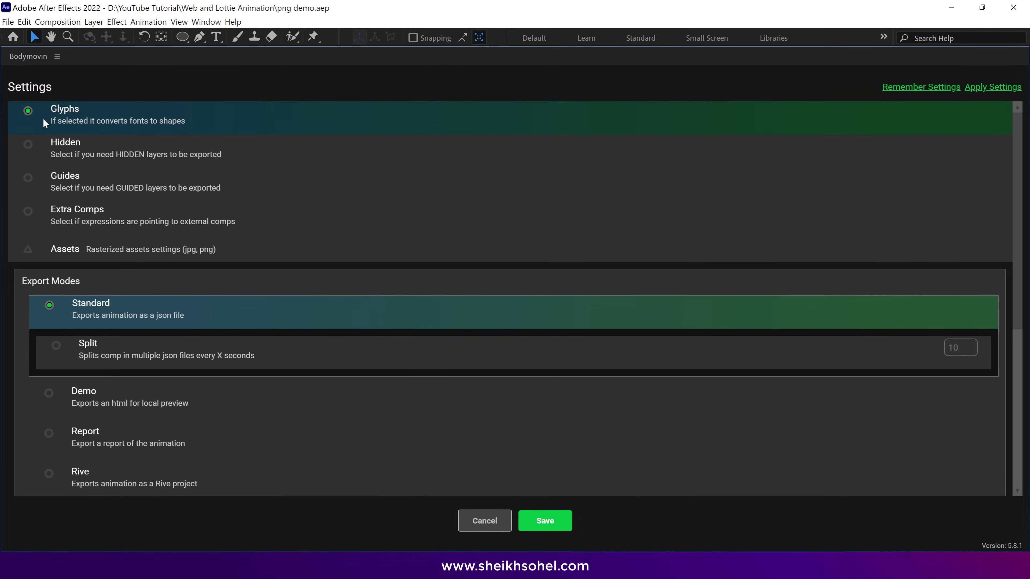
pyautogui.click(65, 253)
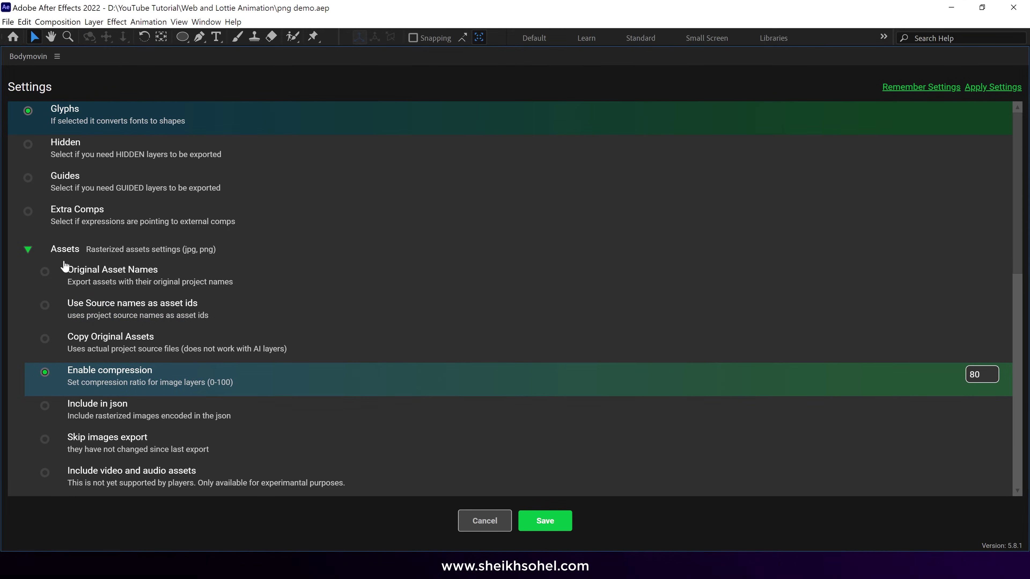
pyautogui.click(49, 410)
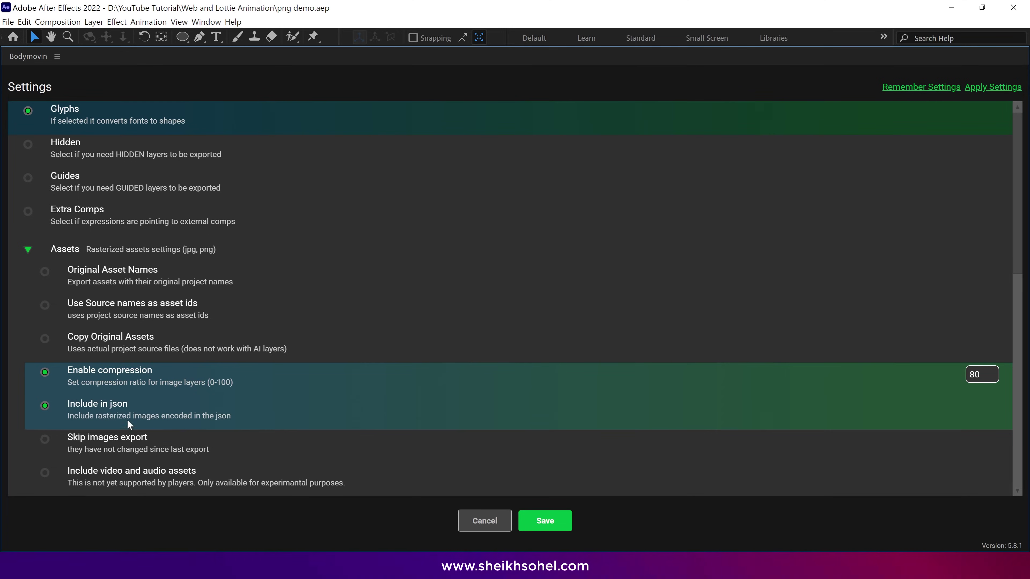
pyautogui.scroll(-3, 510, 300)
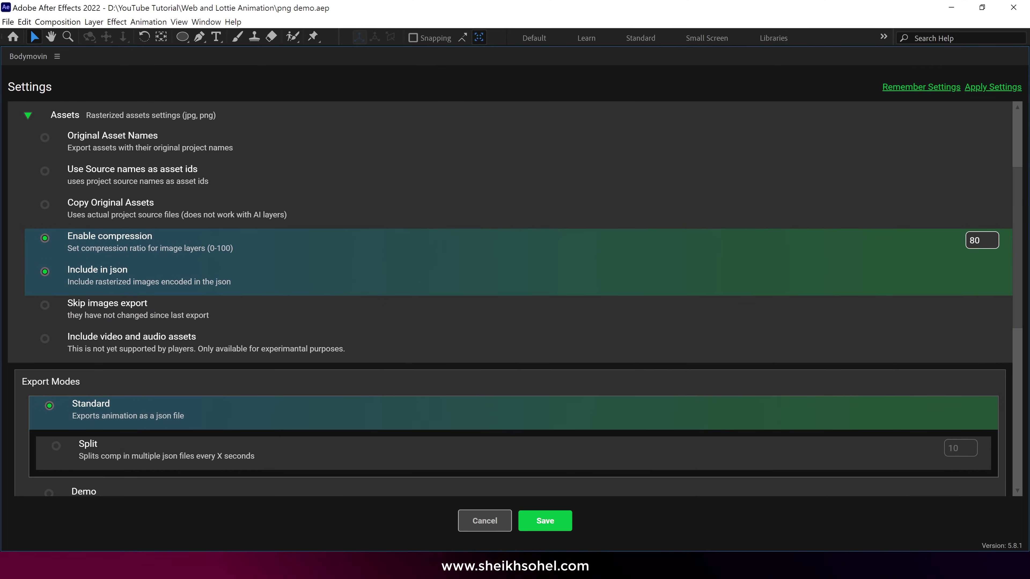
pyautogui.scroll(-2, 147, 416)
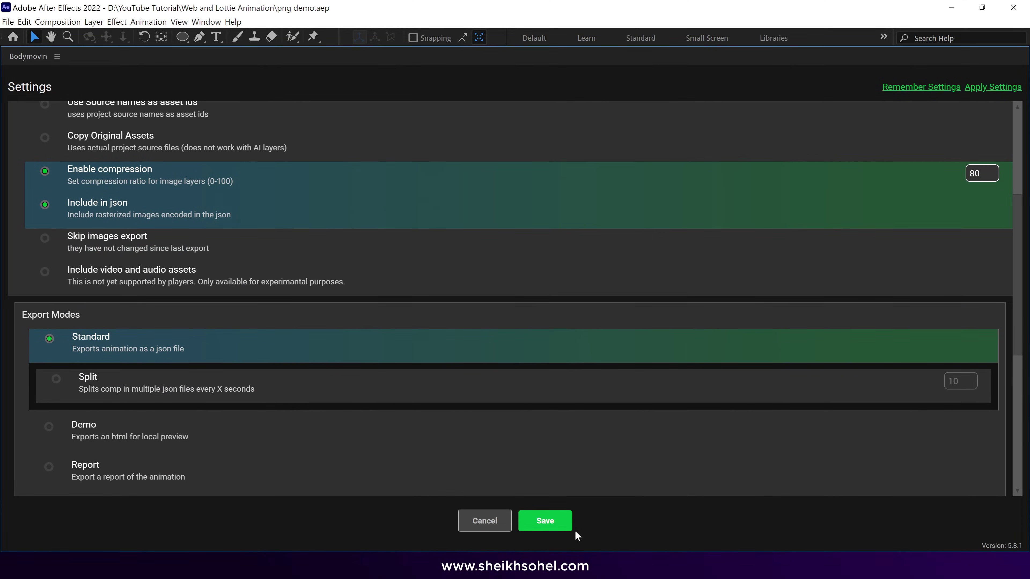
pyautogui.click(546, 522)
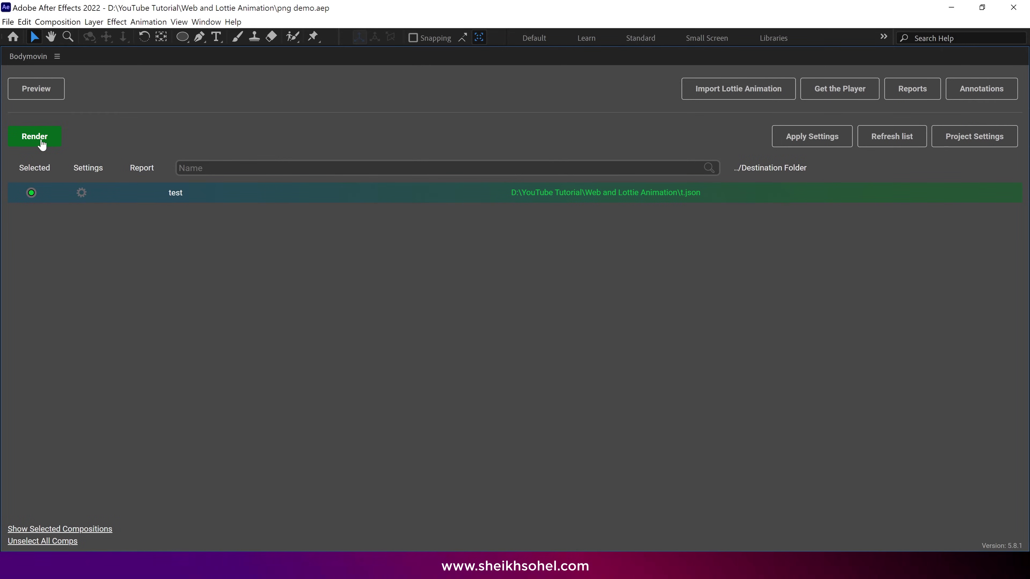
# Step: Render the test comp to JSON, then load it from Current Renders and play it in the previewer
pyautogui.click(42, 143)
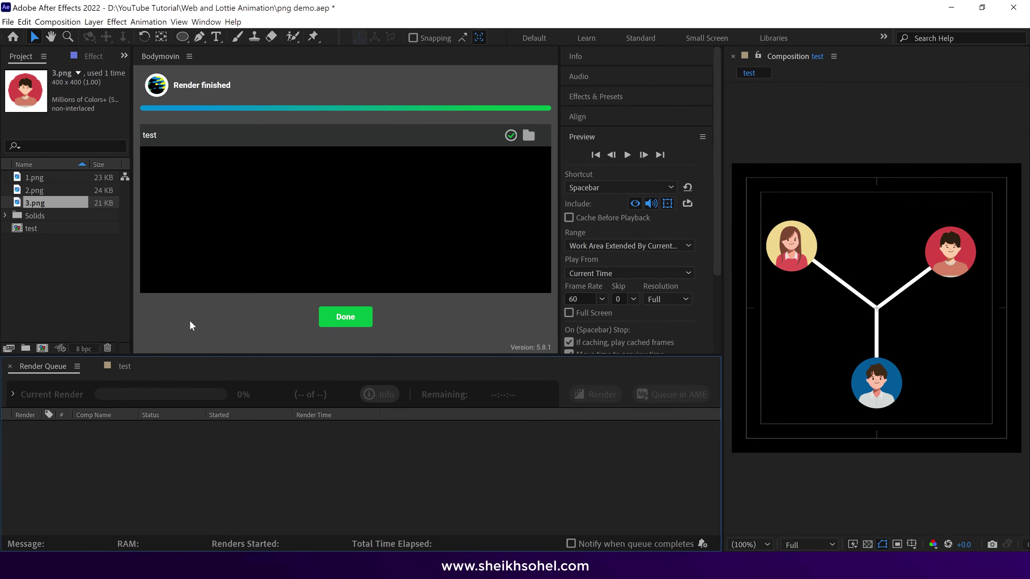
pyautogui.click(330, 319)
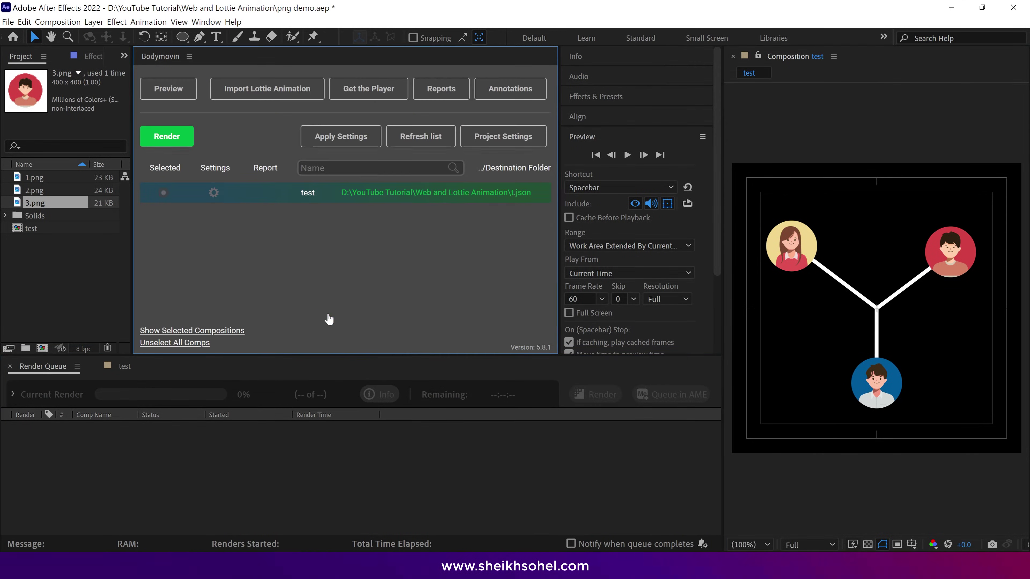
pyautogui.click(178, 94)
pyautogui.click(286, 96)
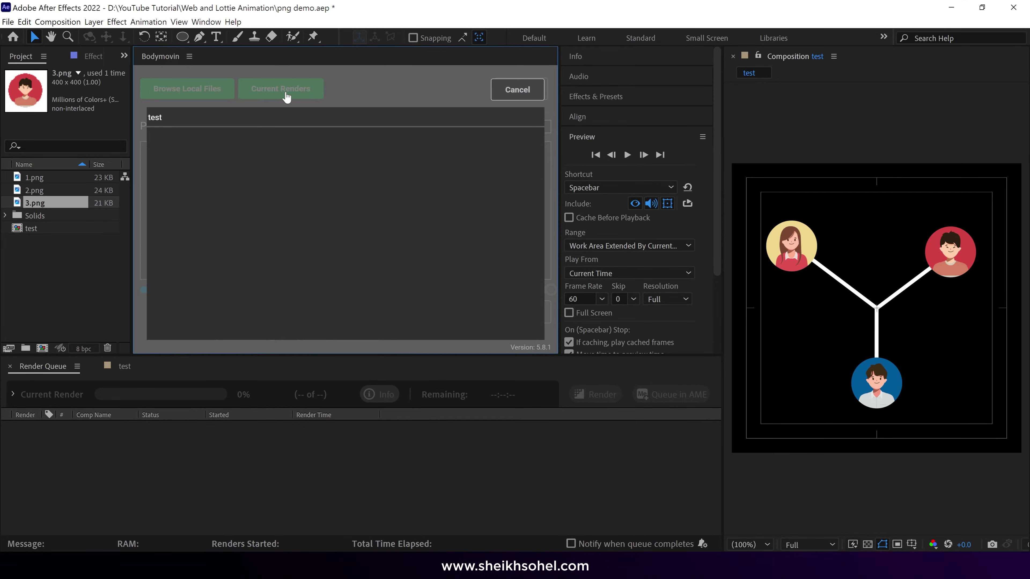
pyautogui.click(155, 118)
pyautogui.click(152, 313)
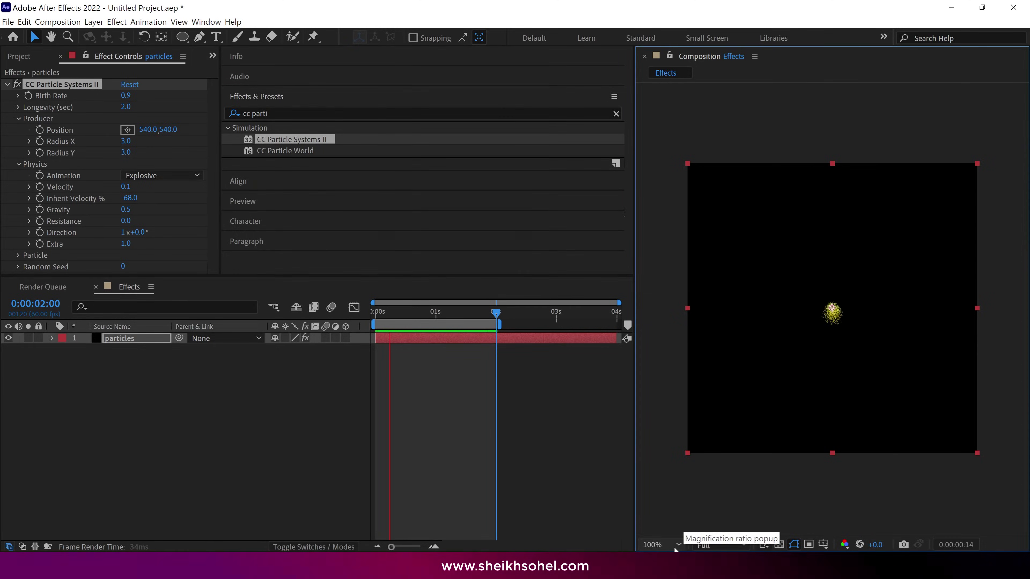
# Step: Fit the particles composition in the viewer and start its Bodymovin render
pyautogui.click(661, 544)
pyautogui.click(649, 308)
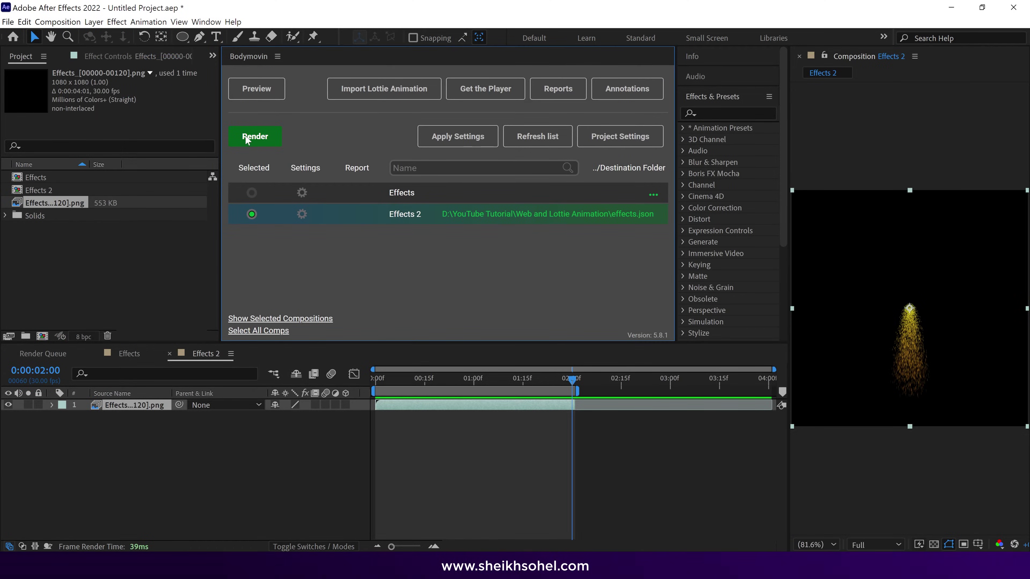
pyautogui.click(254, 136)
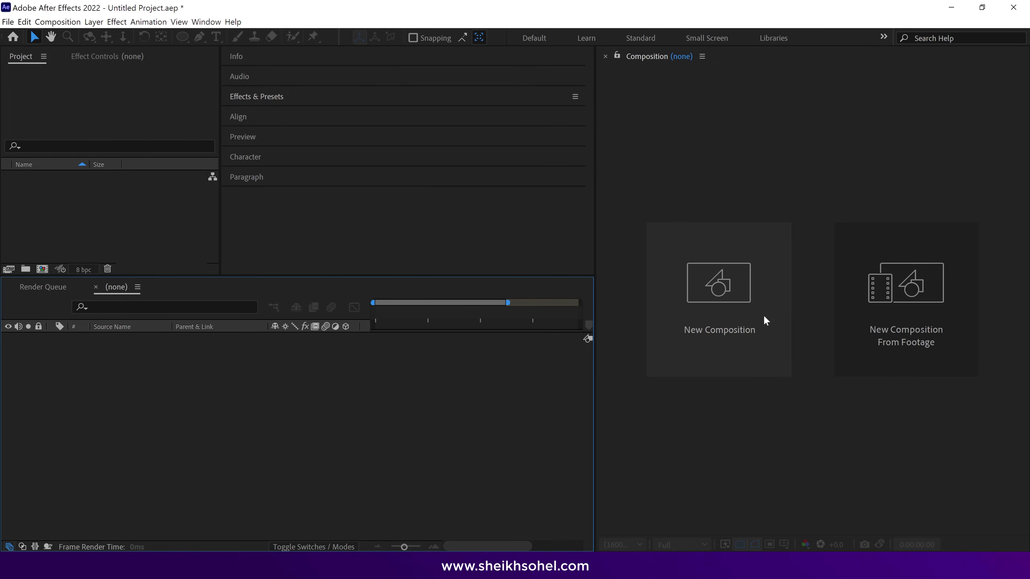
# Step: Create a new 1080x1080 composition named Effects
pyautogui.click(765, 317)
pyautogui.write('E')
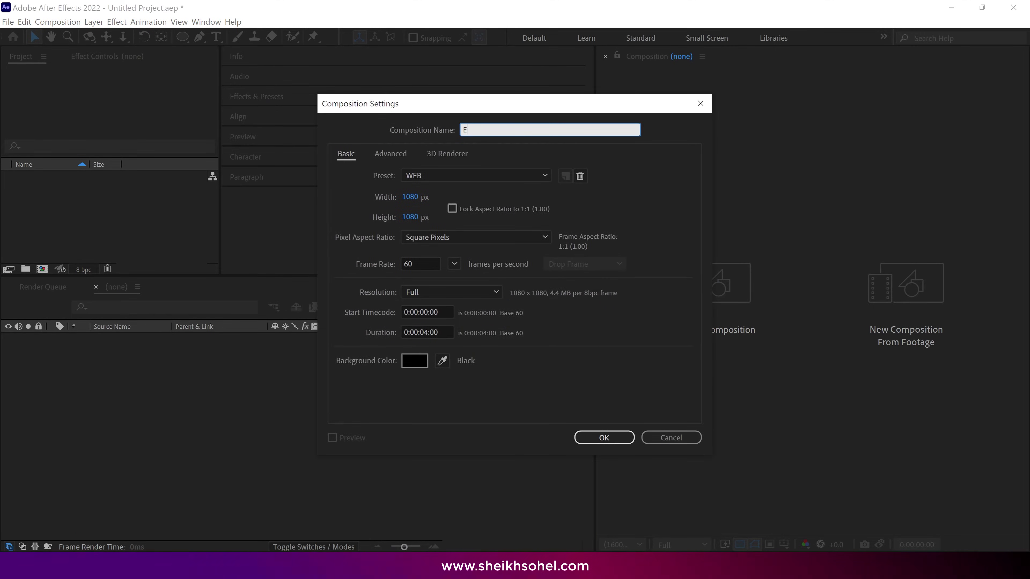
pyautogui.write('ffects')
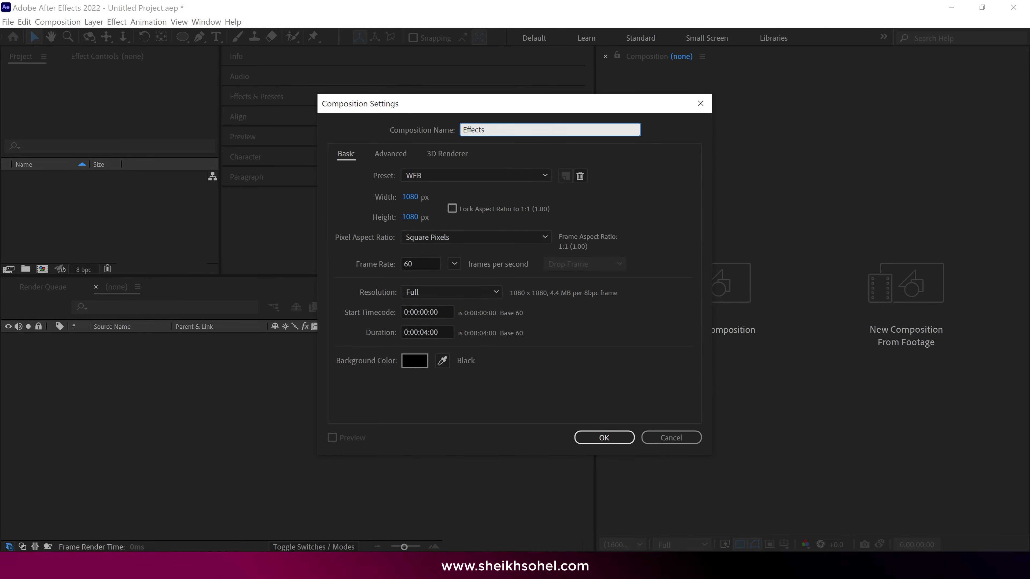
pyautogui.press('Return')
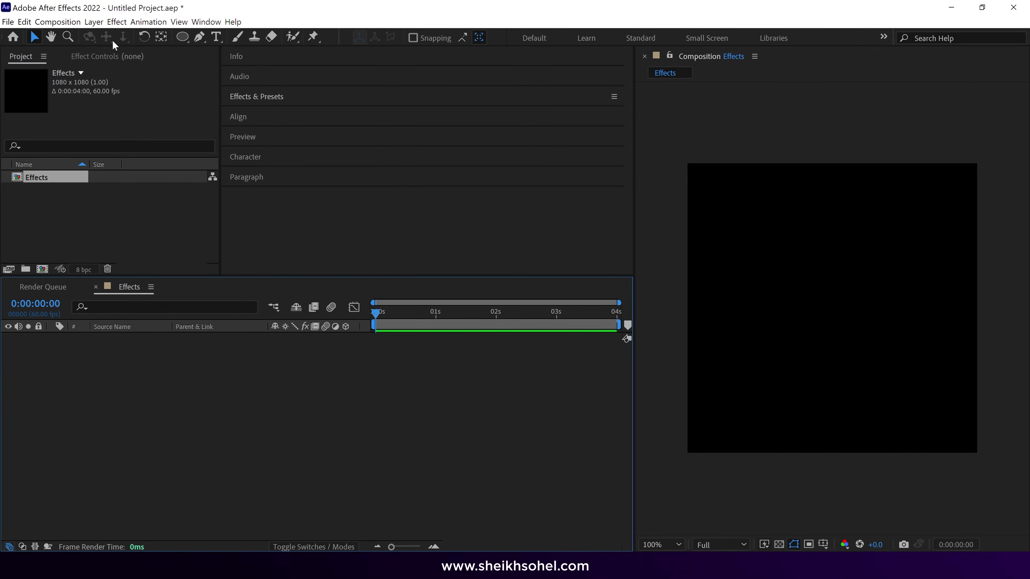
# Step: Add a black solid layer named particles via Layer > New > Solid
pyautogui.click(94, 22)
pyautogui.moveTo(101, 36)
pyautogui.click(301, 46)
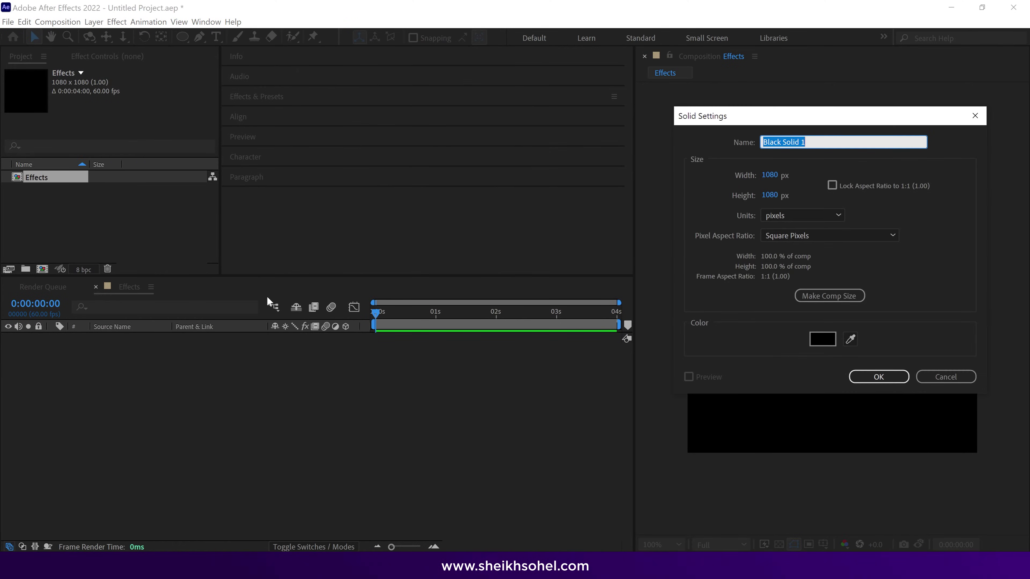
pyautogui.click(877, 375)
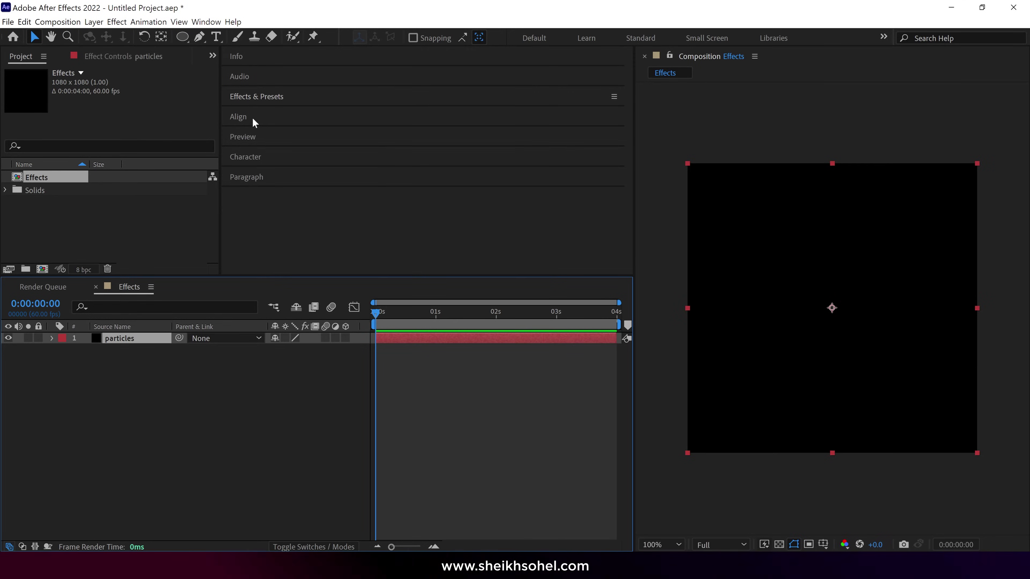
# Step: Search Effects & Presets for 'cc part' and apply CC Particle Systems II to the particles layer
pyautogui.click(251, 104)
pyautogui.click(255, 113)
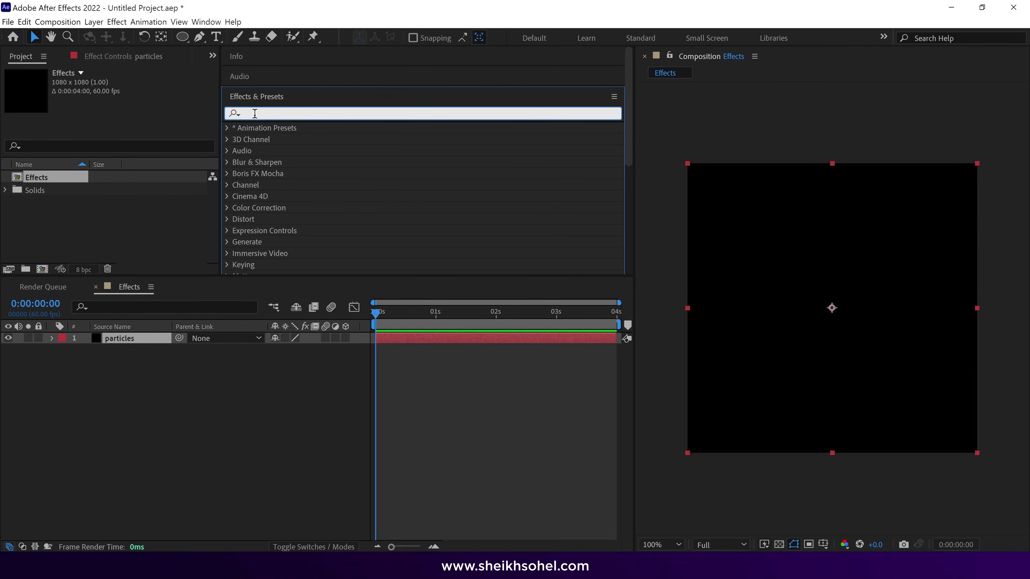
pyautogui.write('cc parti')
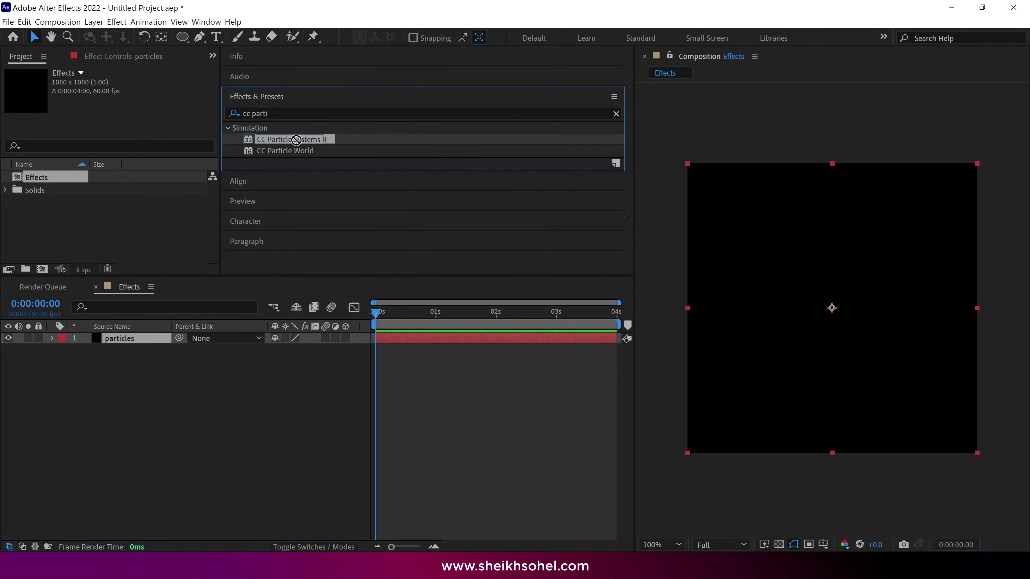
pyautogui.moveTo(298, 139); pyautogui.dragTo(152, 340)
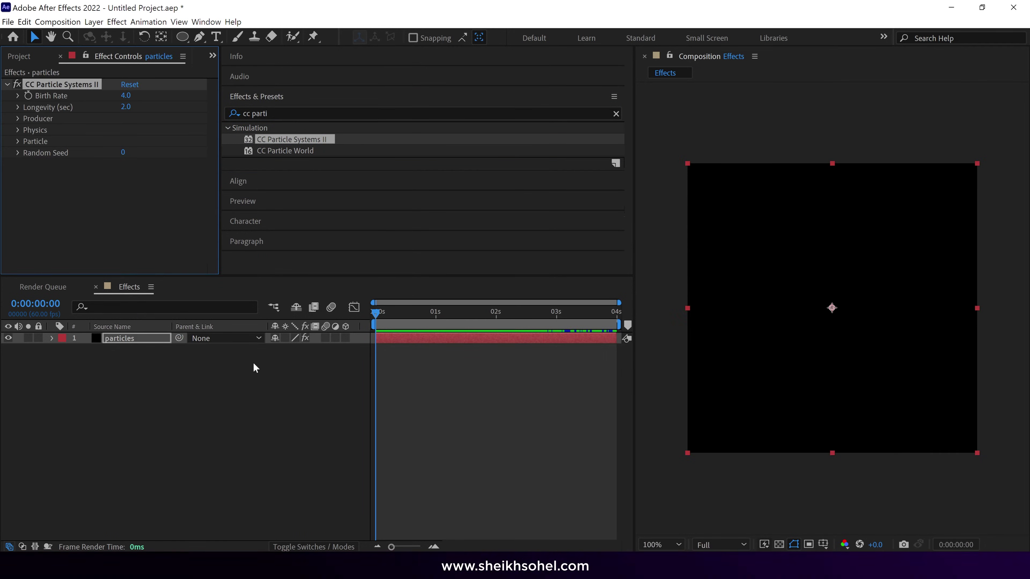
# Step: End the work area at 2 seconds and set Birth Rate 0.9, Velocity 0.1, Inherit Velocity -68
pyautogui.press('space')
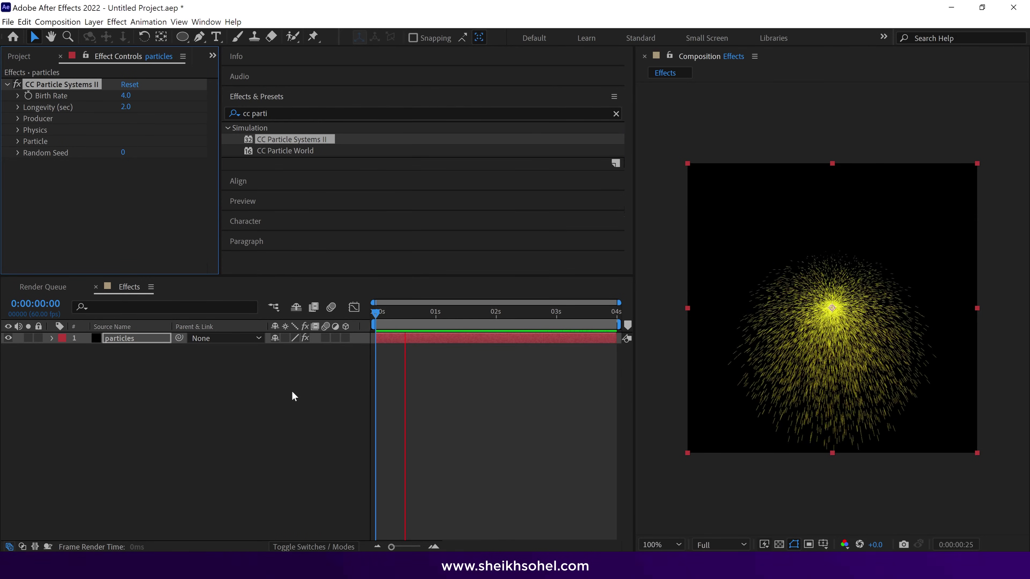
pyautogui.click(496, 322)
pyautogui.press('n')
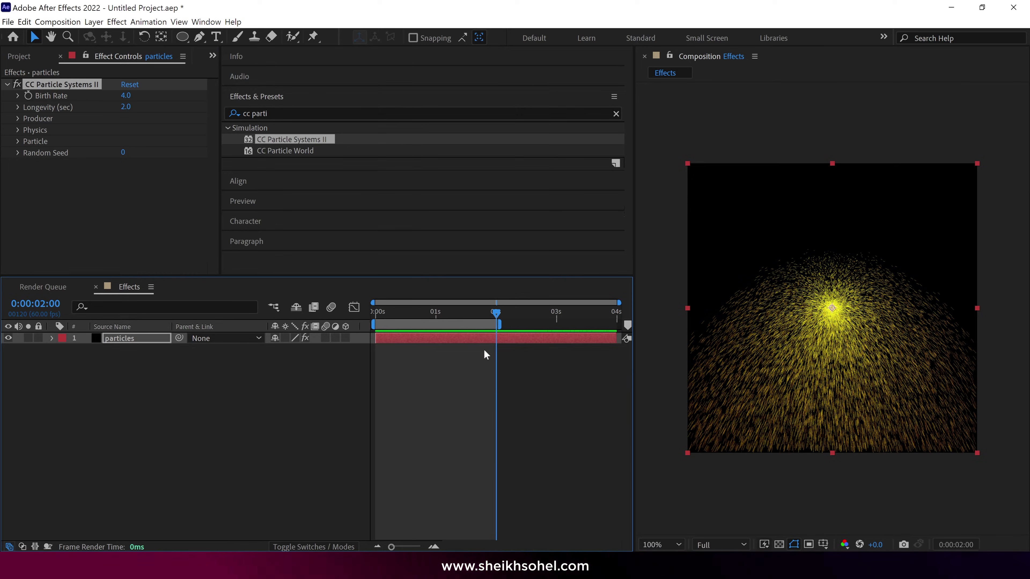
pyautogui.moveTo(126, 95); pyautogui.dragTo(99, 113)
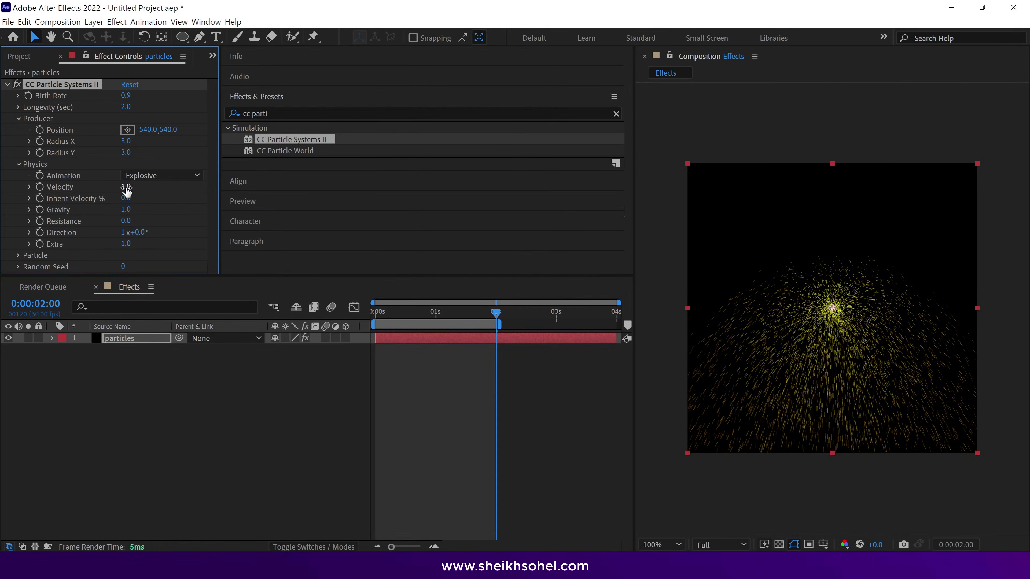
pyautogui.moveTo(126, 189); pyautogui.dragTo(122, 215)
pyautogui.press('space')
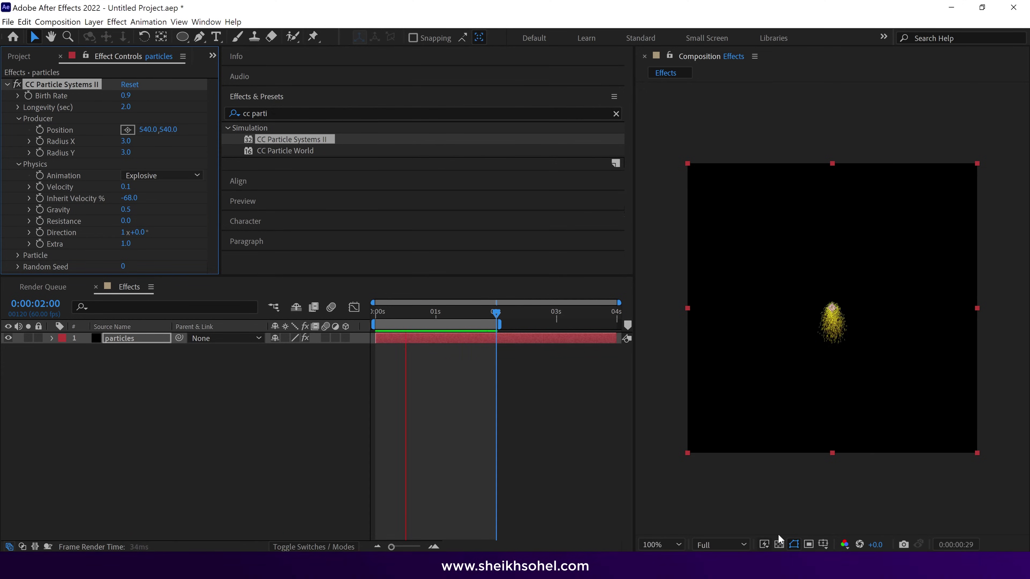
# Step: Toggle the transparency grid, fit the comp in the viewer, clear the search, and reselect particles
pyautogui.click(778, 545)
pyautogui.click(778, 544)
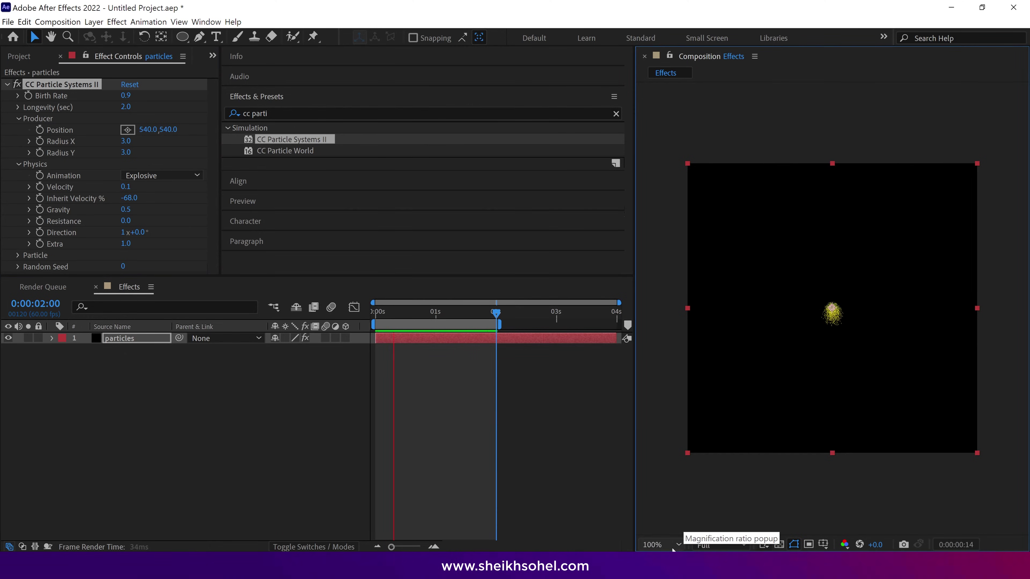
pyautogui.click(661, 544)
pyautogui.click(650, 307)
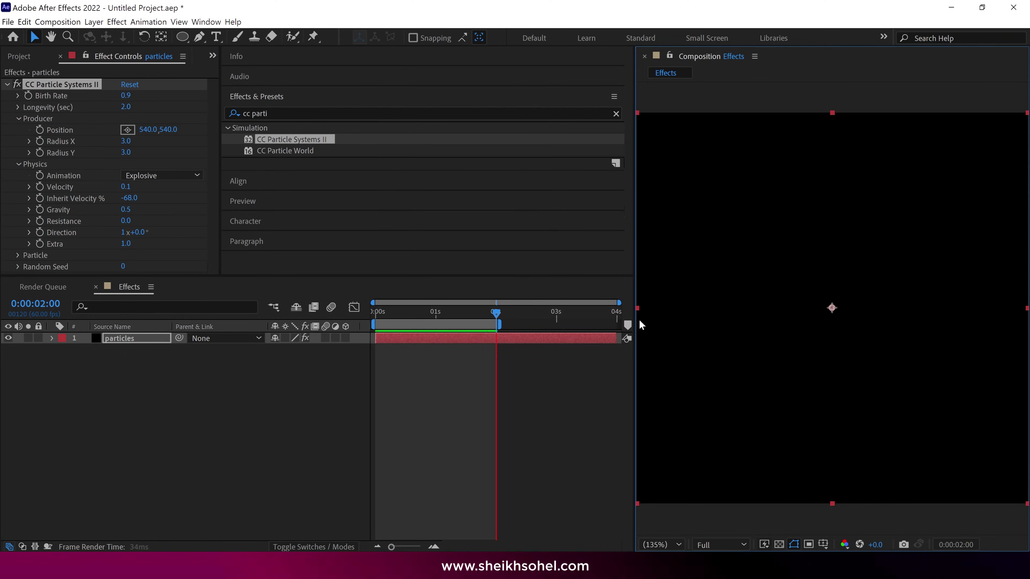
pyautogui.moveTo(451, 329); pyautogui.dragTo(474, 327)
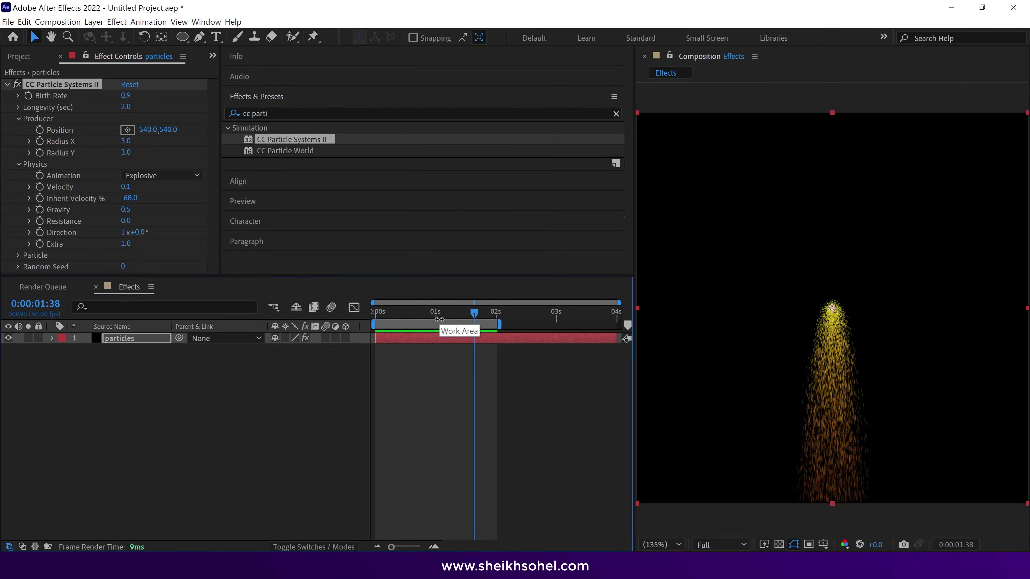
pyautogui.click(615, 114)
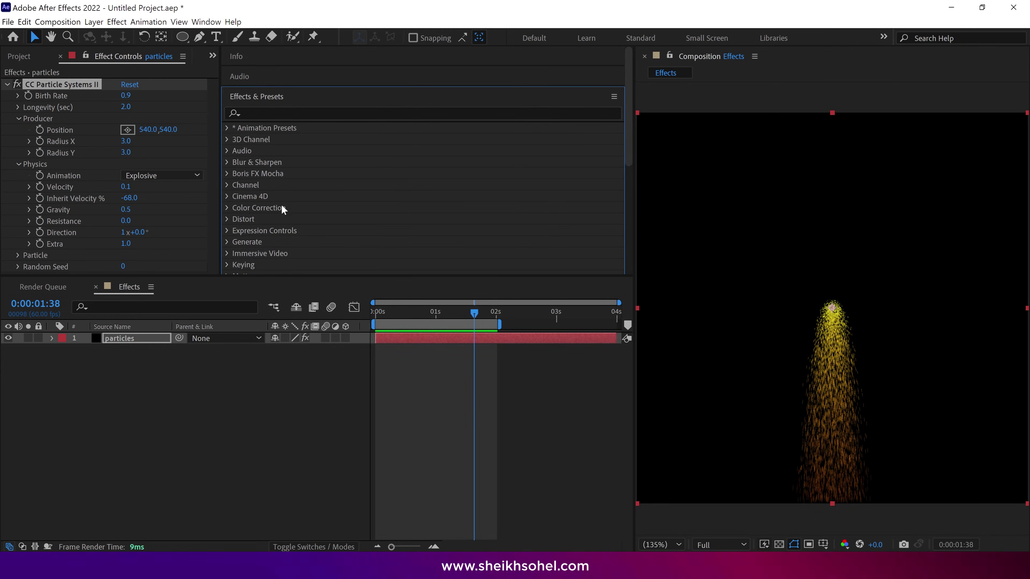
pyautogui.scroll(-3, 325, 212)
pyautogui.scroll(3, 365, 213)
pyautogui.click(173, 341)
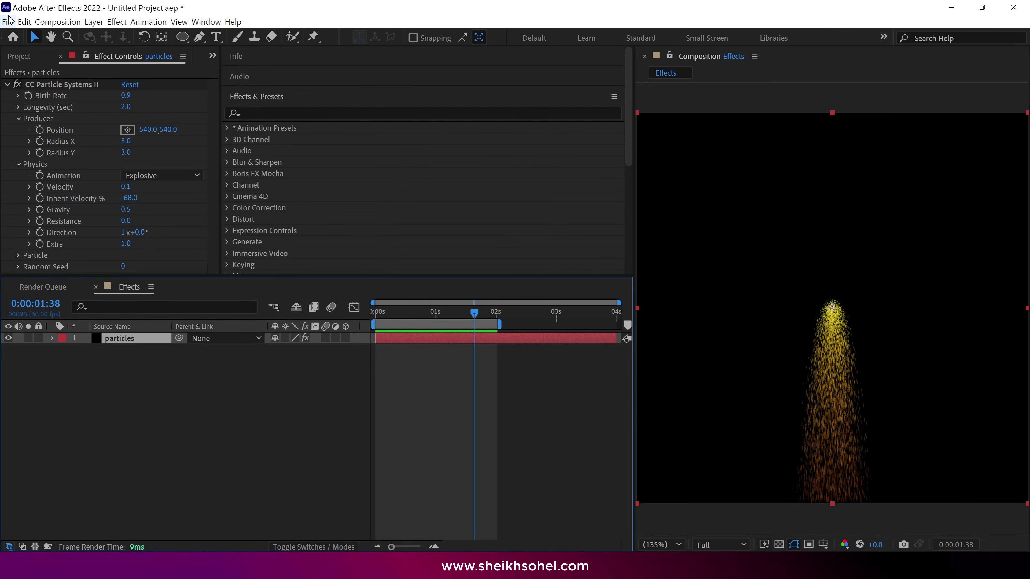
# Step: Add the Effects composition to the Render Queue from the File > Export menu
pyautogui.click(8, 21)
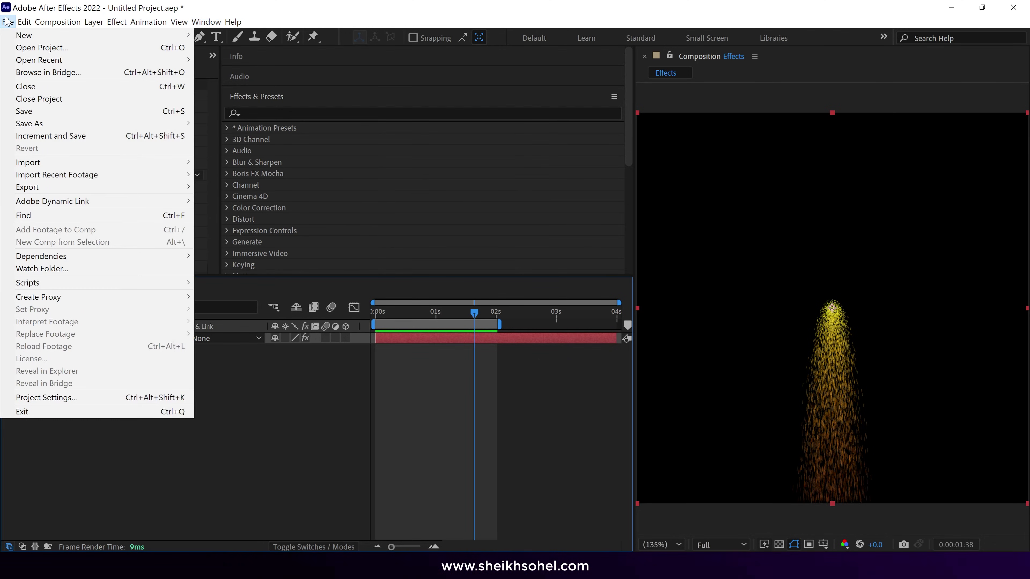
pyautogui.moveTo(35, 189)
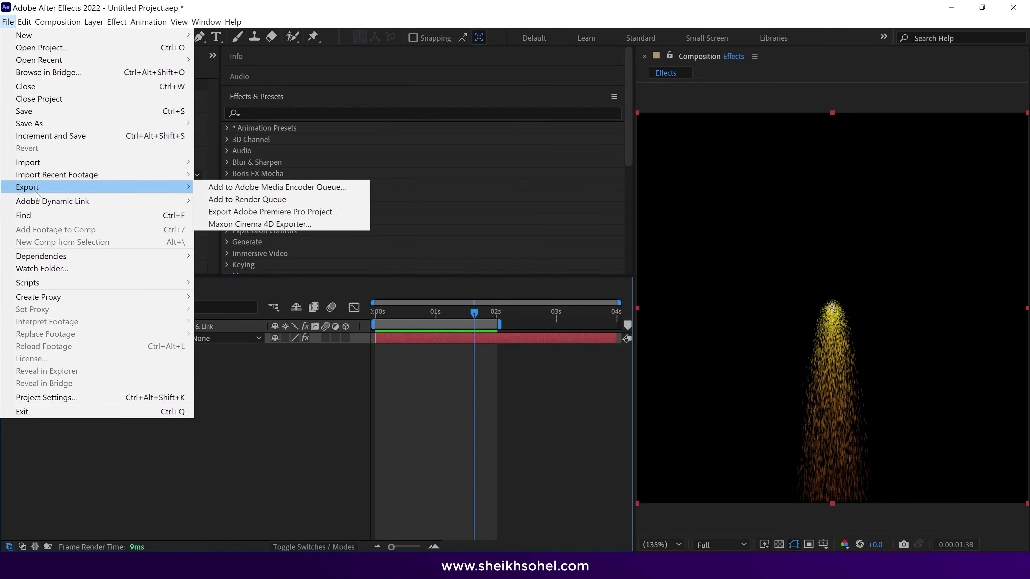
pyautogui.click(247, 199)
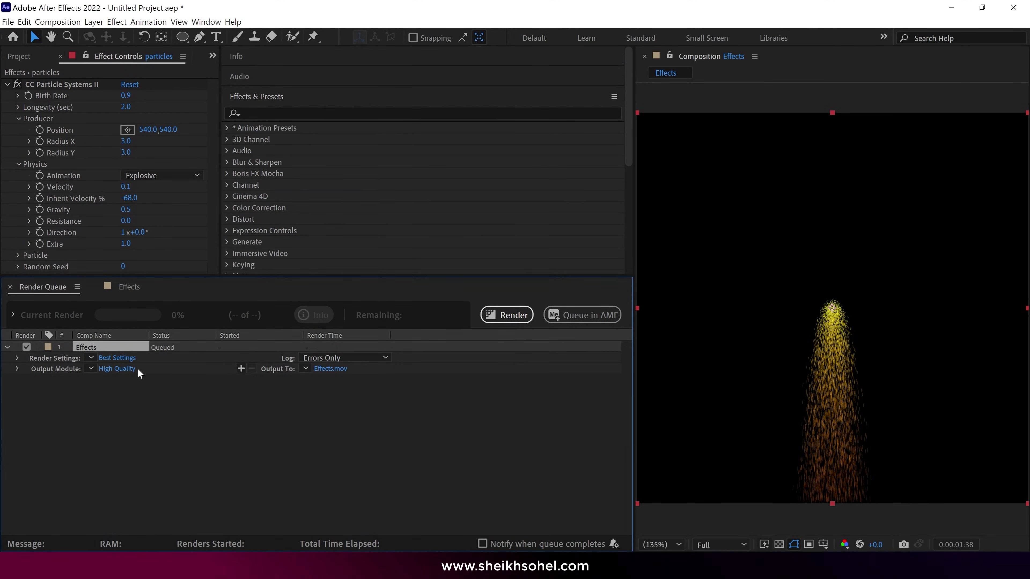
# Step: Set the output to a PNG Sequence with RGB + Alpha, saved as Effects\Effects_[#####].png
pyautogui.click(110, 370)
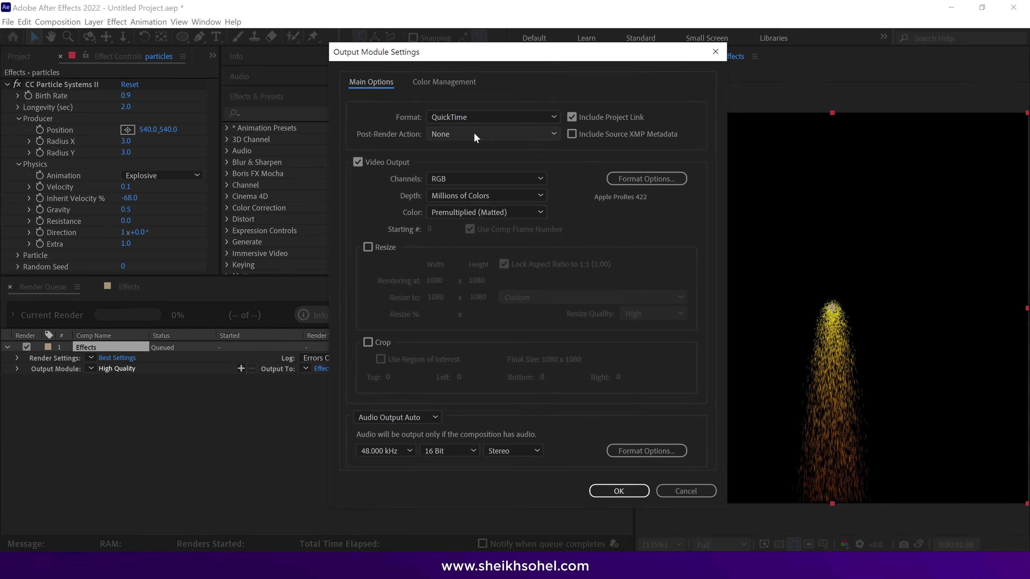
pyautogui.click(461, 115)
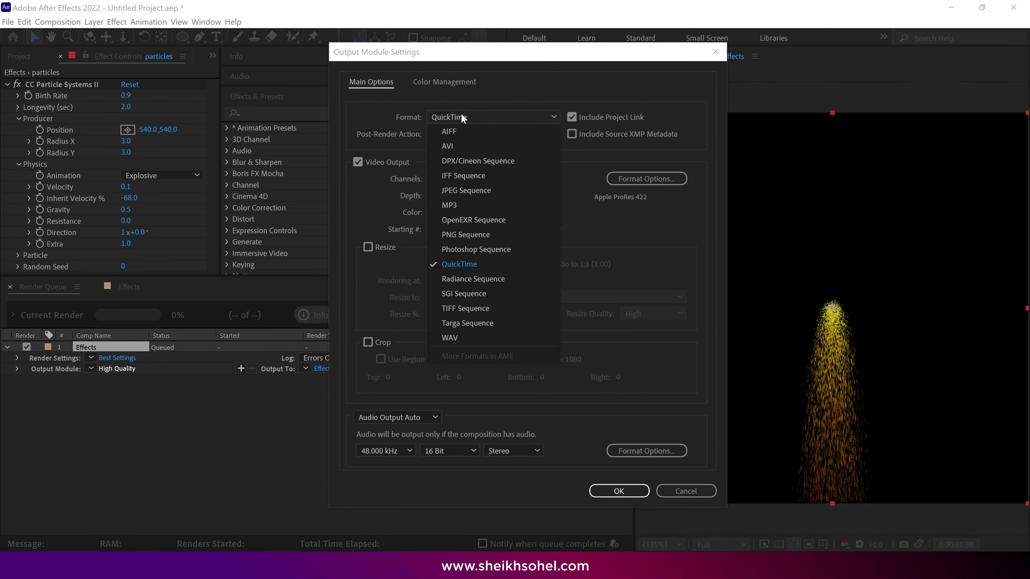
pyautogui.click(497, 237)
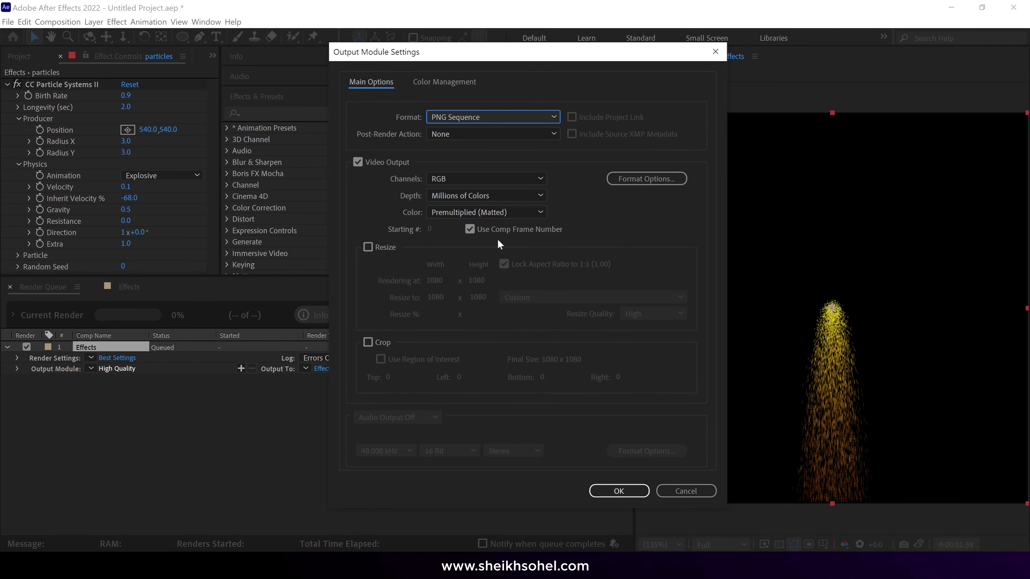
pyautogui.click(451, 181)
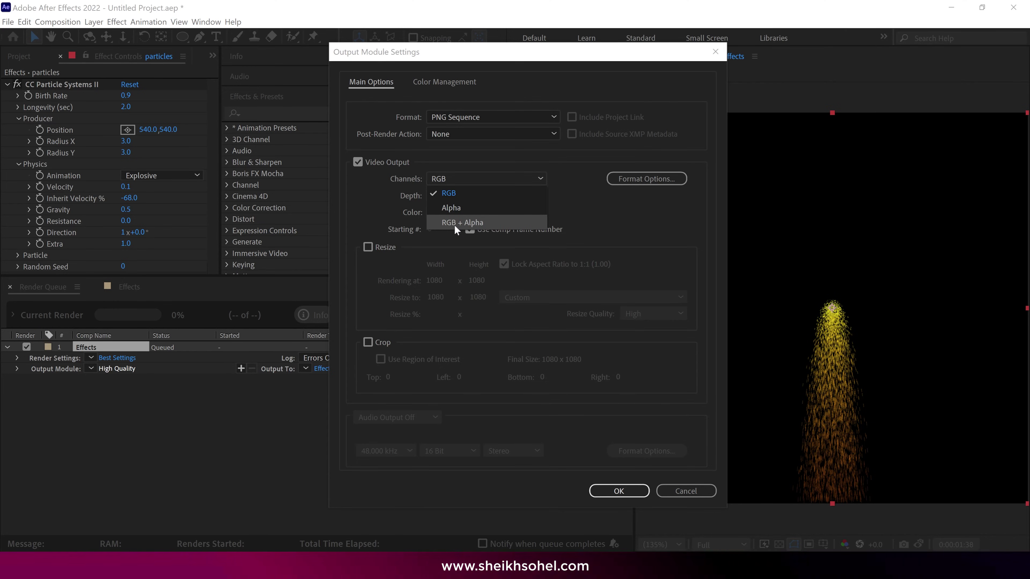
pyautogui.click(491, 223)
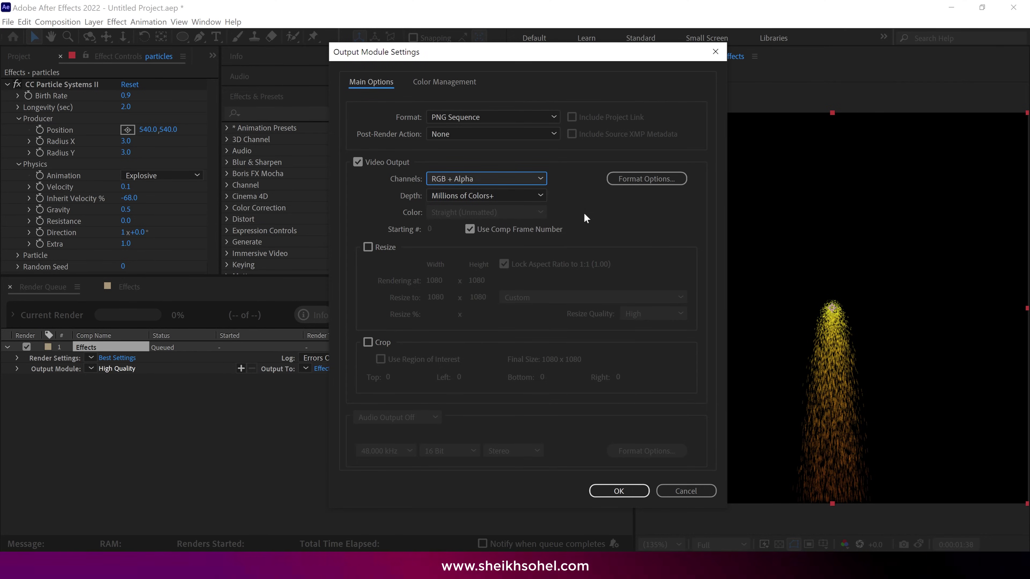
pyautogui.click(617, 491)
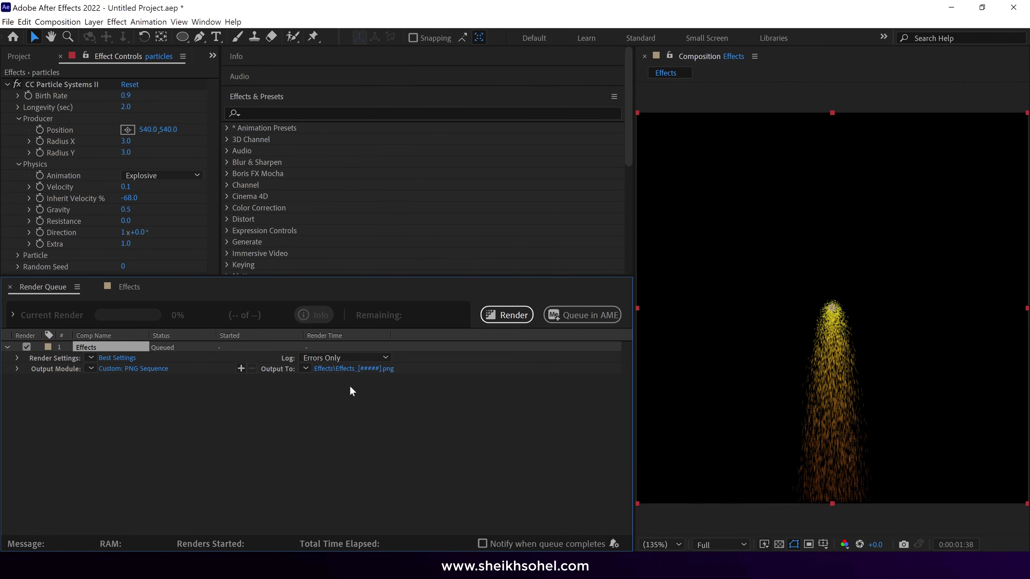
pyautogui.click(335, 369)
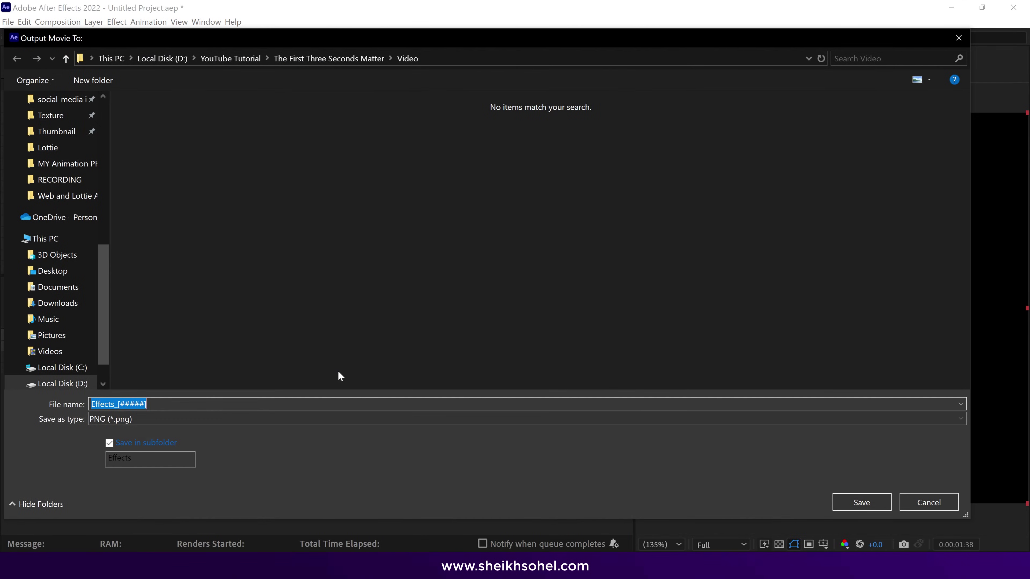
pyautogui.click(871, 502)
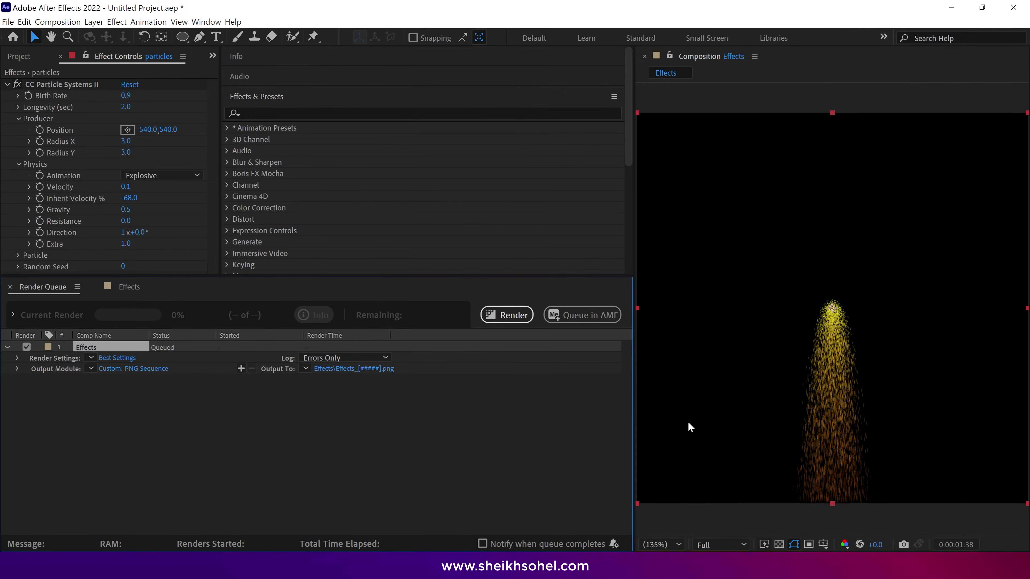
# Step: Render the frames, then import Effects_00000 as a PNG Sequence into a new Effects 2 composition
pyautogui.click(512, 315)
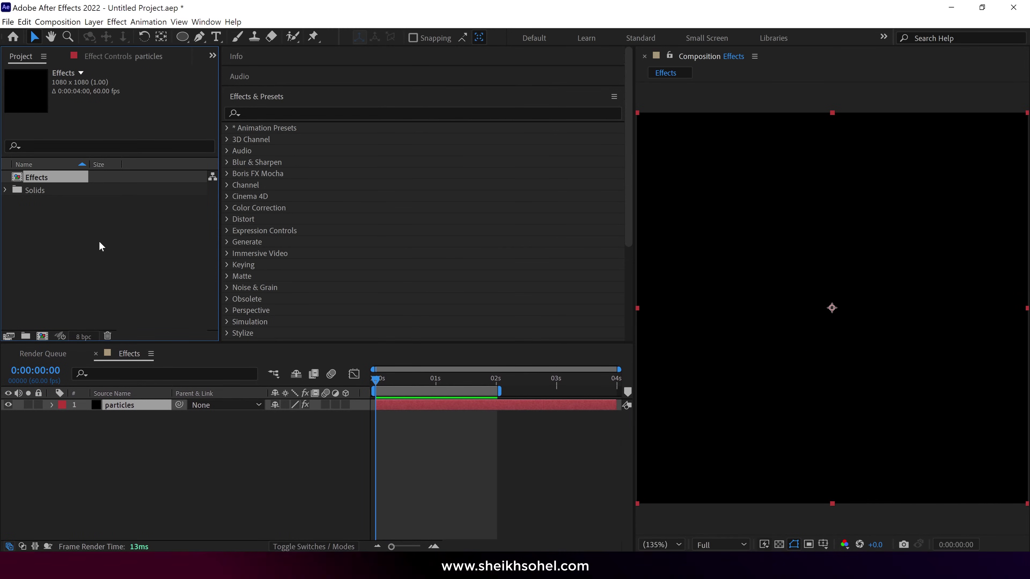
pyautogui.doubleClick(99, 243)
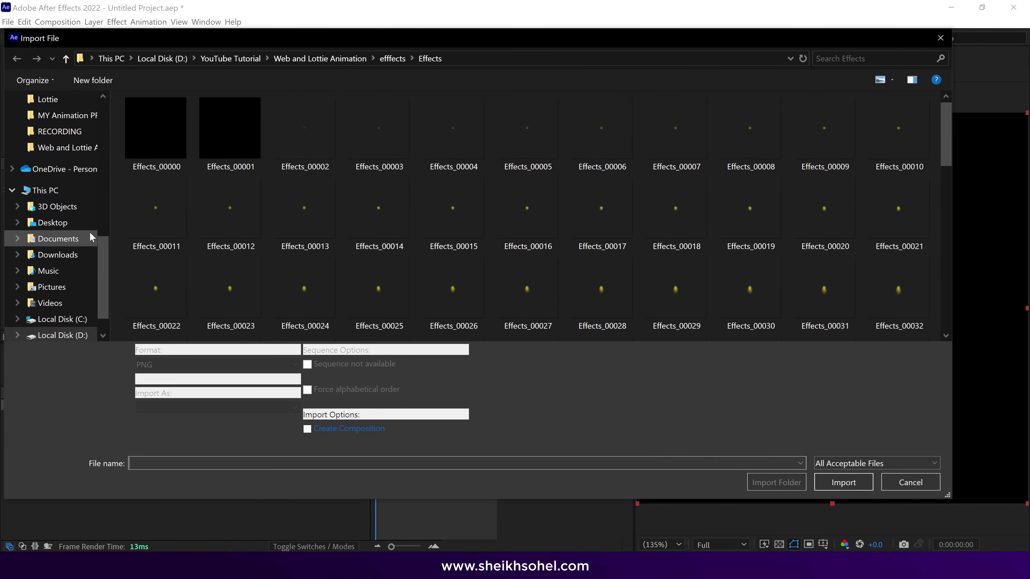
pyautogui.scroll(-8, 644, 254)
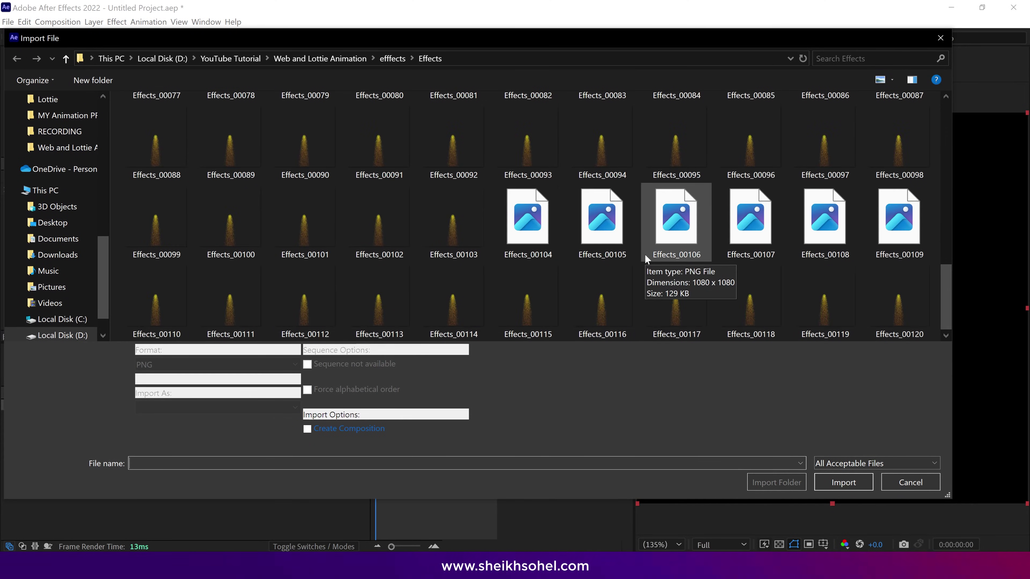
pyautogui.scroll(8, 645, 256)
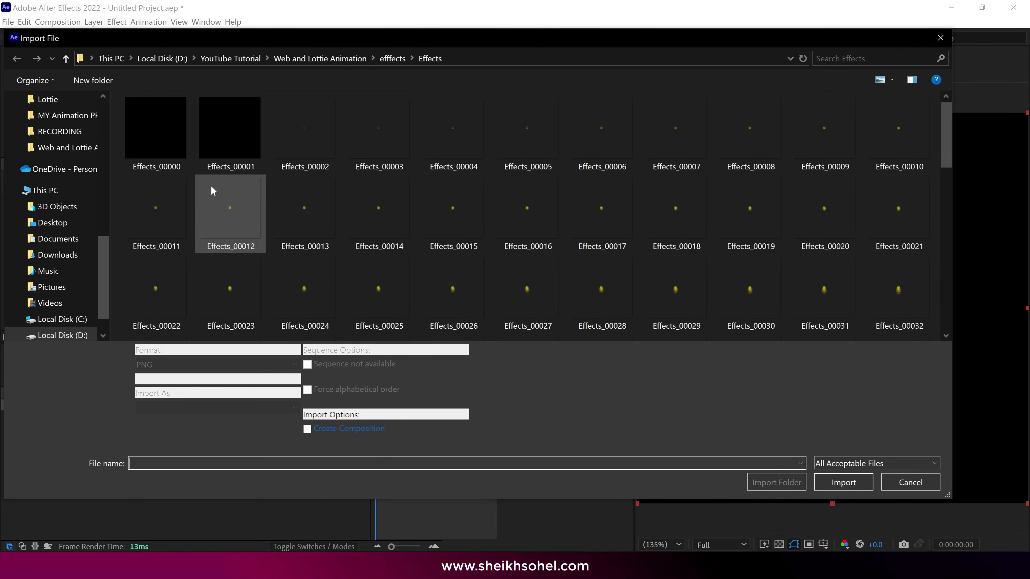
pyautogui.click(164, 153)
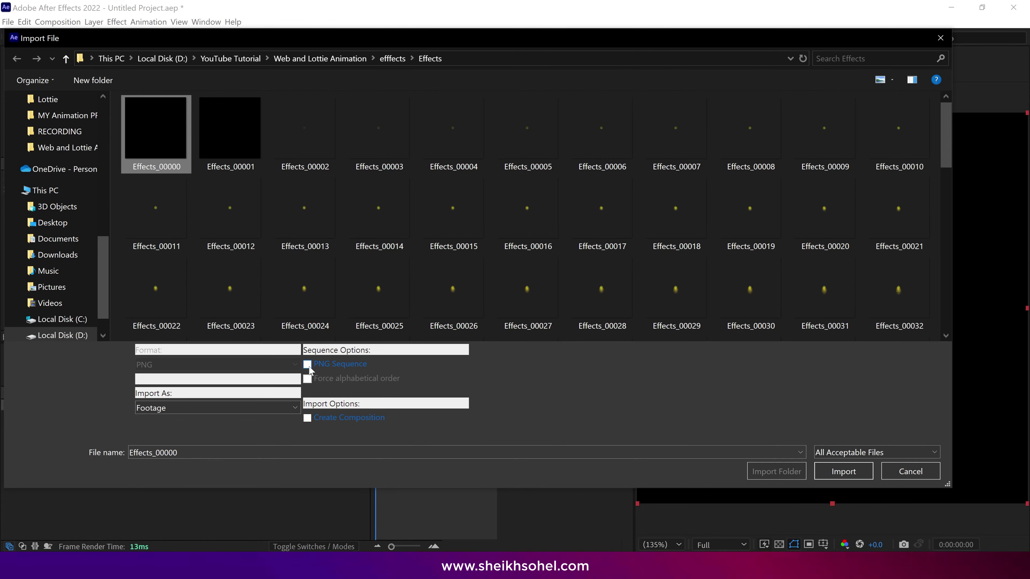
pyautogui.click(308, 365)
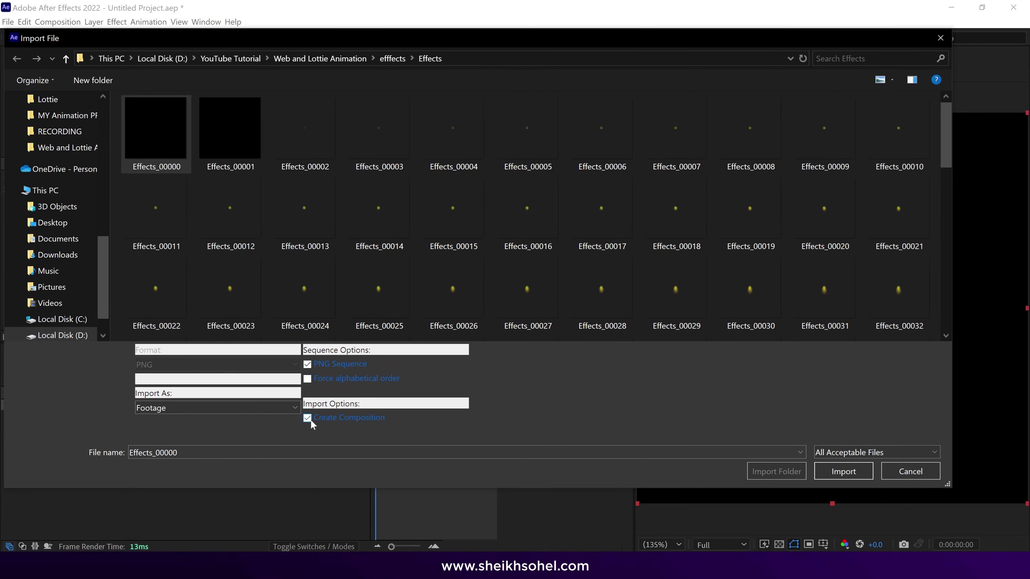
pyautogui.click(848, 471)
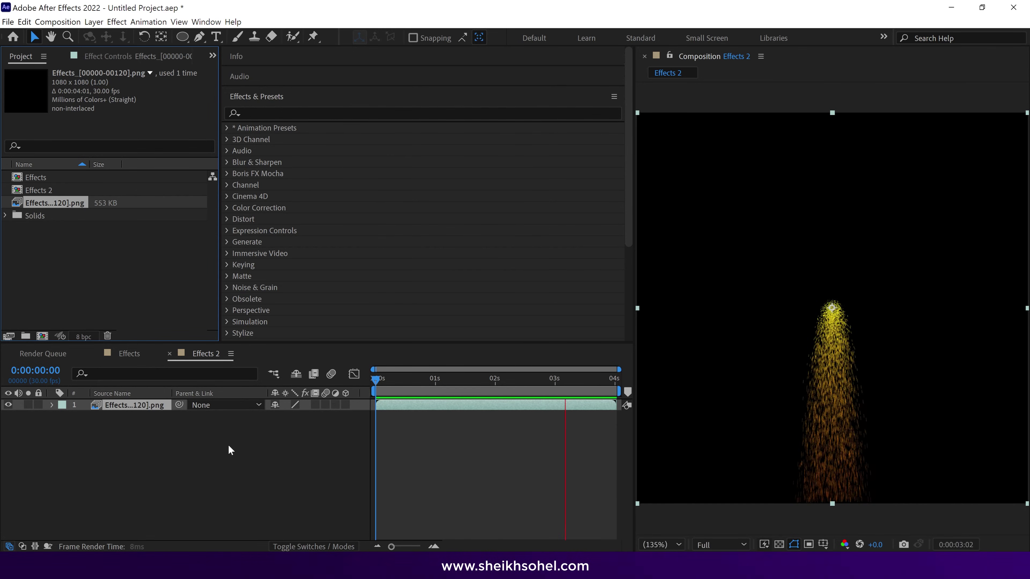
# Step: End the Effects 2 work area at 0:00:02:00 and open the Bodymovin extension
pyautogui.moveTo(421, 380); pyautogui.dragTo(495, 380)
pyautogui.press('n')
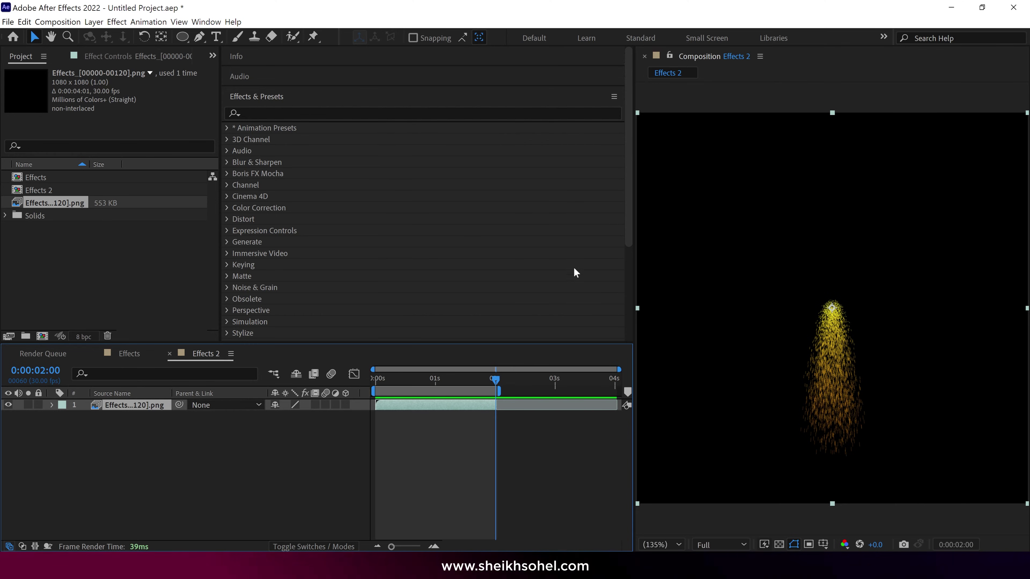
pyautogui.click(206, 21)
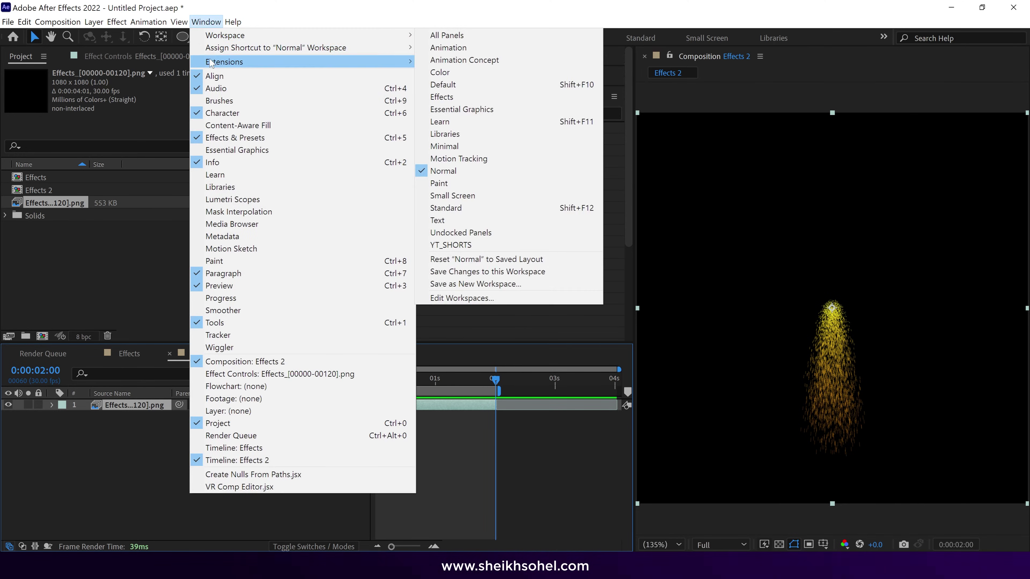
pyautogui.moveTo(243, 61)
pyautogui.click(450, 61)
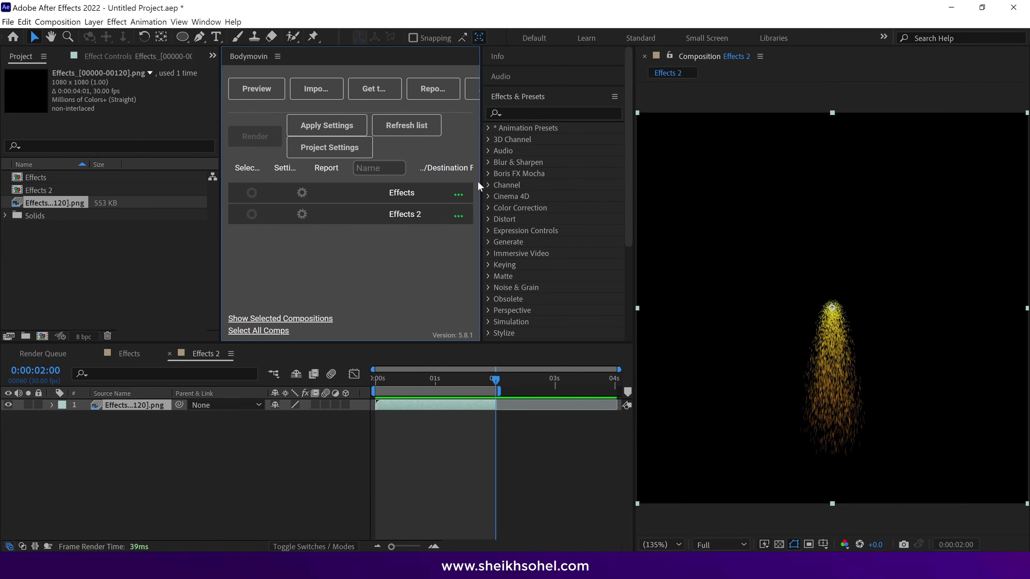
# Step: Shrink the composition viewer, widen the Bodymovin panel, and mark Effects 2 for export
pyautogui.moveTo(635, 246); pyautogui.dragTo(787, 246)
pyautogui.moveTo(482, 276); pyautogui.dragTo(676, 276)
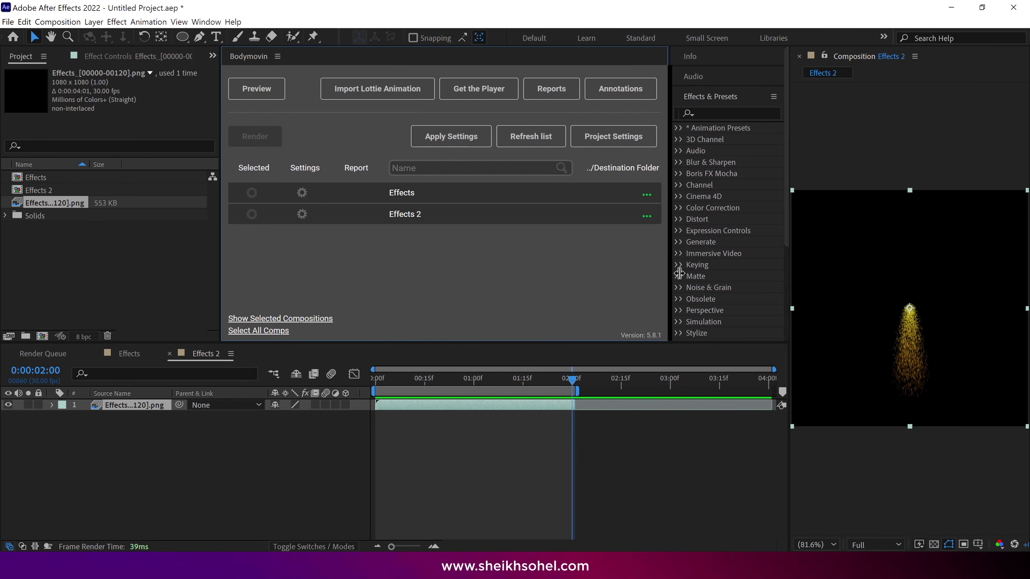
pyautogui.click(199, 367)
pyautogui.click(252, 216)
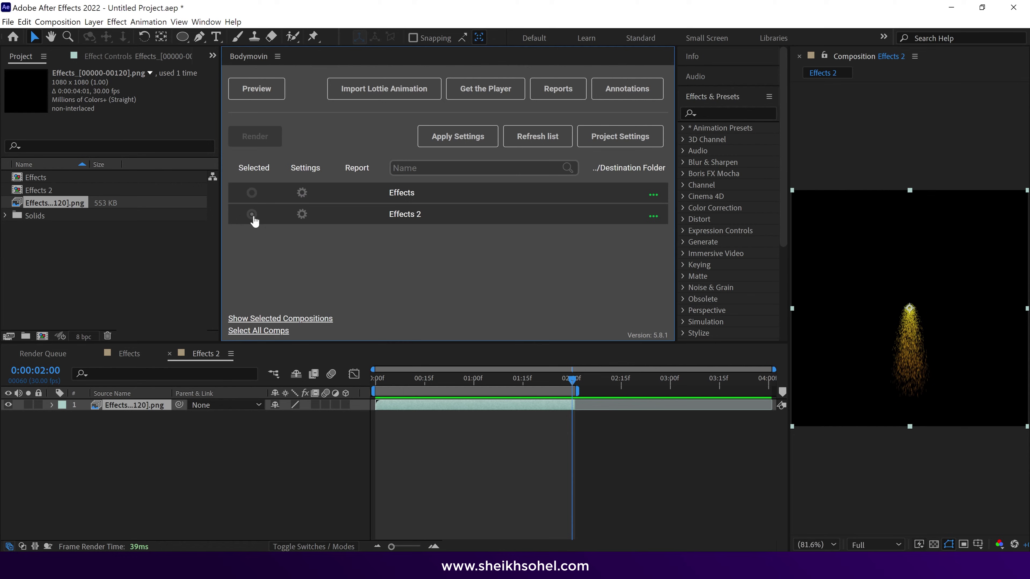
# Step: In Effects 2's Bodymovin settings, set Assets to Include in json and save
pyautogui.click(302, 215)
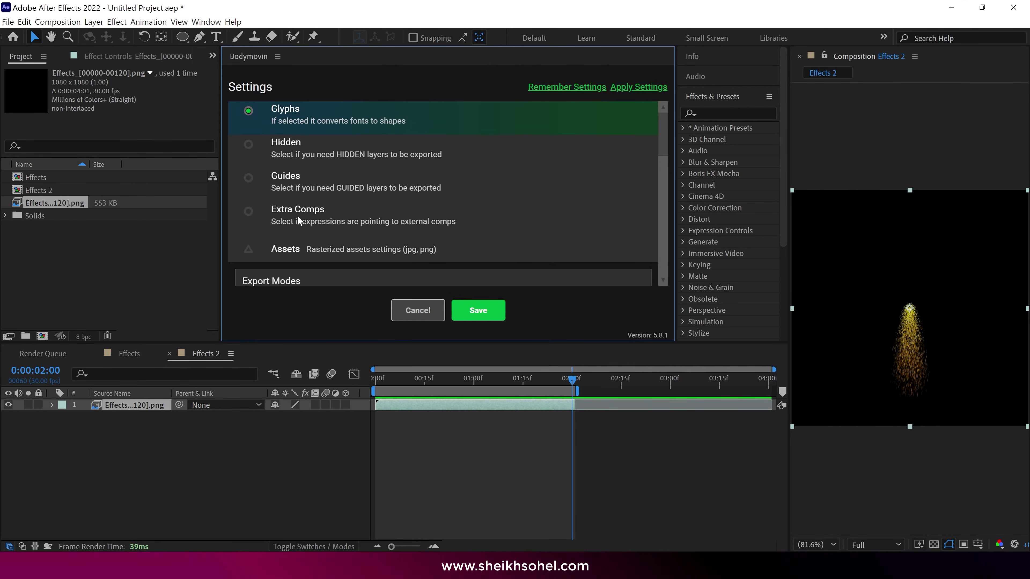
pyautogui.scroll(-3, 443, 194)
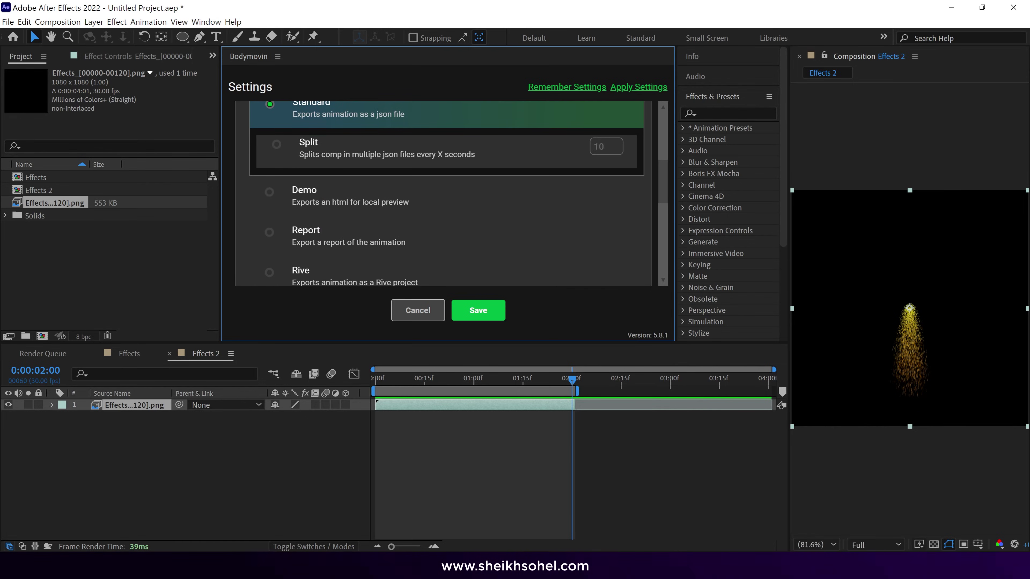
pyautogui.press('`')
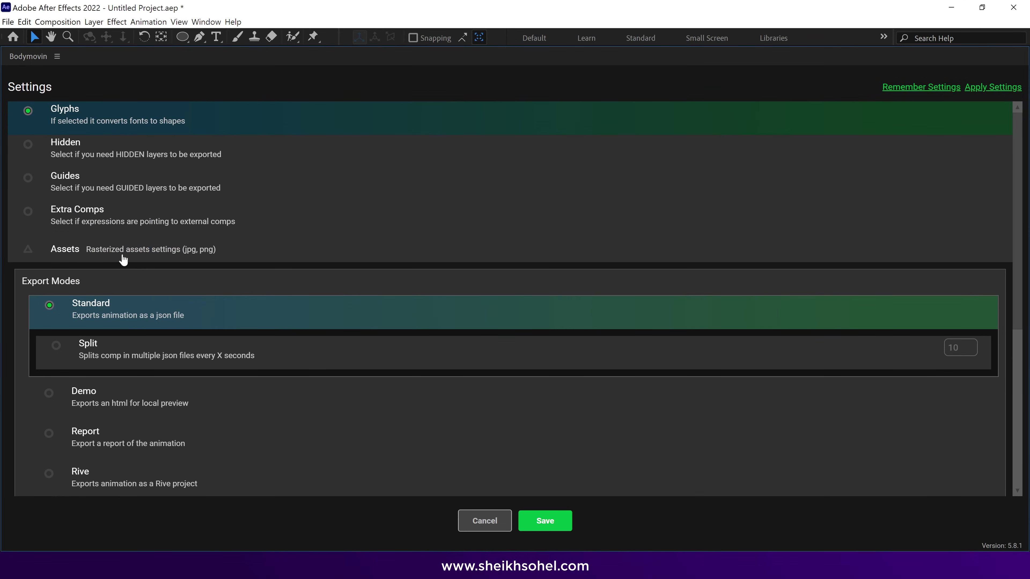
pyautogui.click(198, 257)
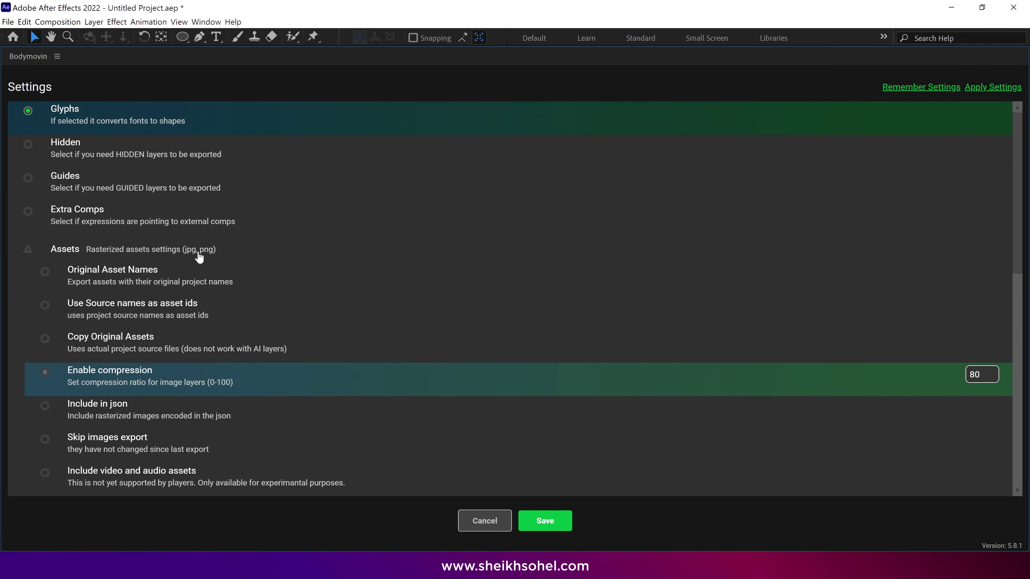
pyautogui.click(45, 406)
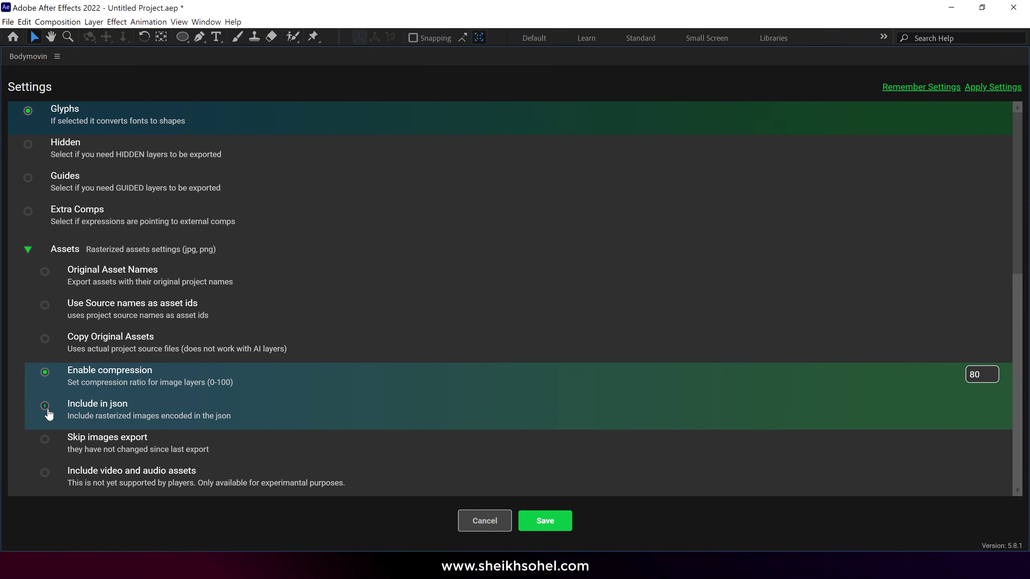
pyautogui.click(558, 526)
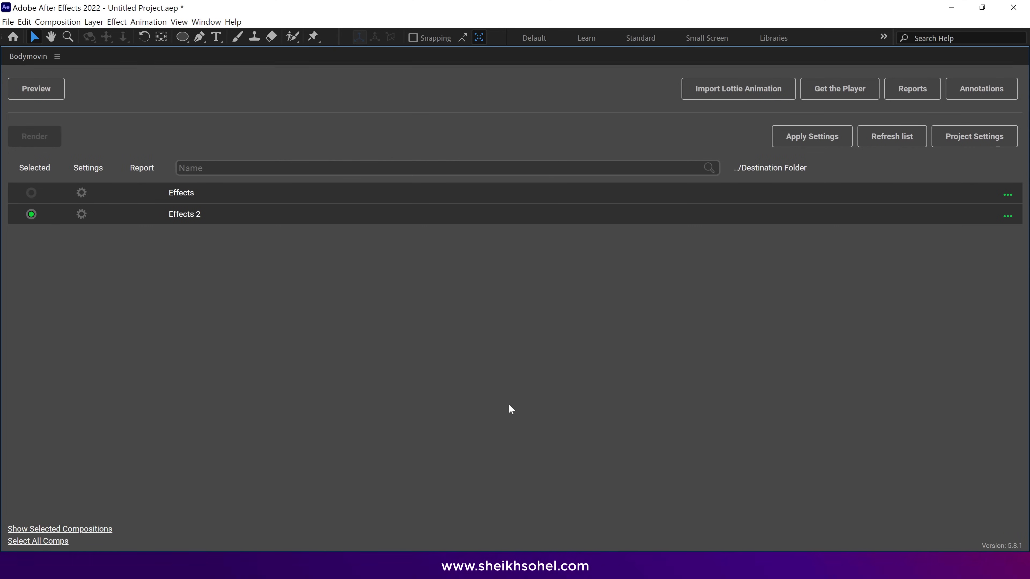
# Step: Set Effects 2's export destination to effects.json and render it as Lottie JSON
pyautogui.press('`')
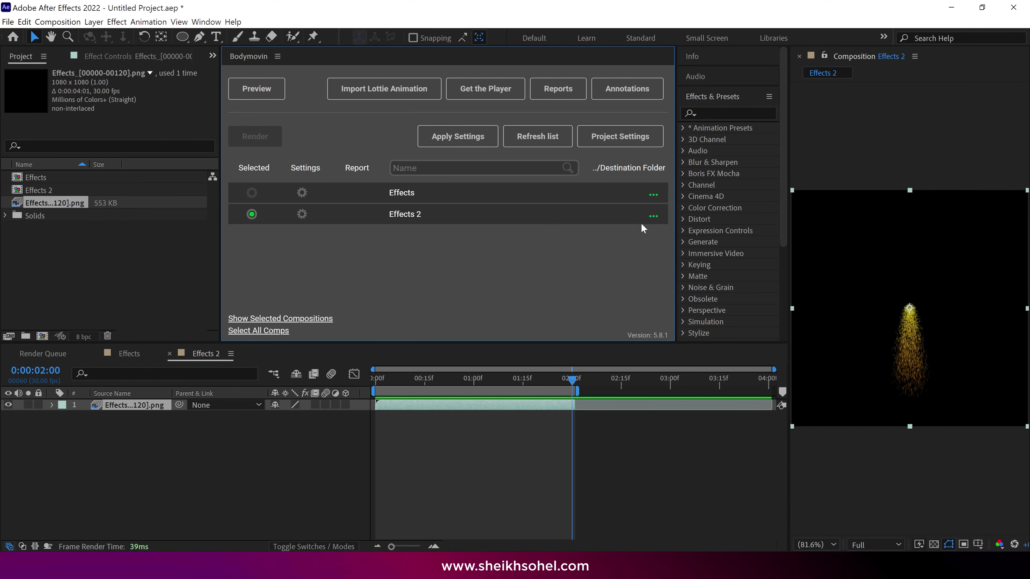
pyautogui.click(662, 216)
pyautogui.write('effects')
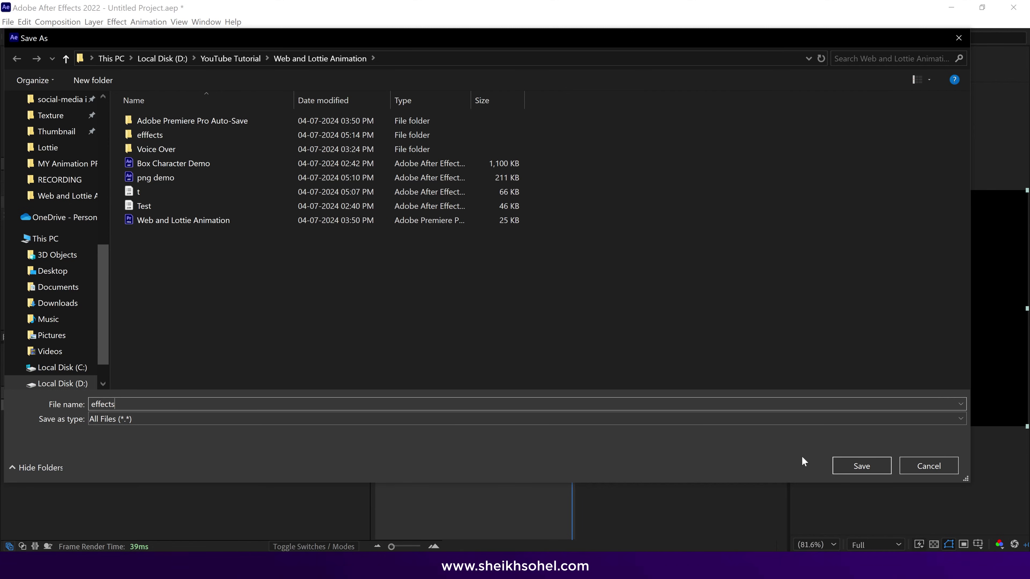
pyautogui.click(850, 468)
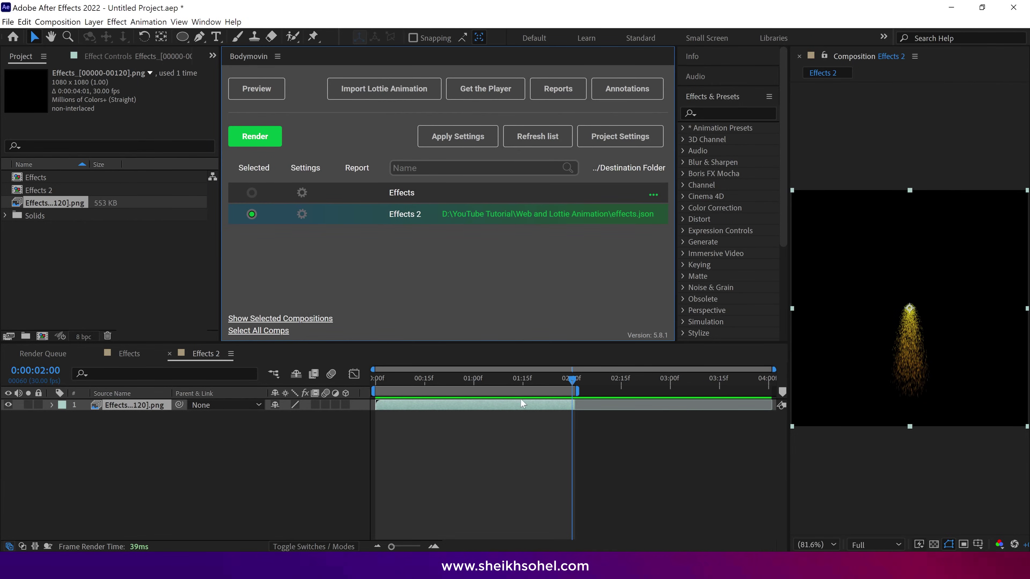
pyautogui.click(248, 141)
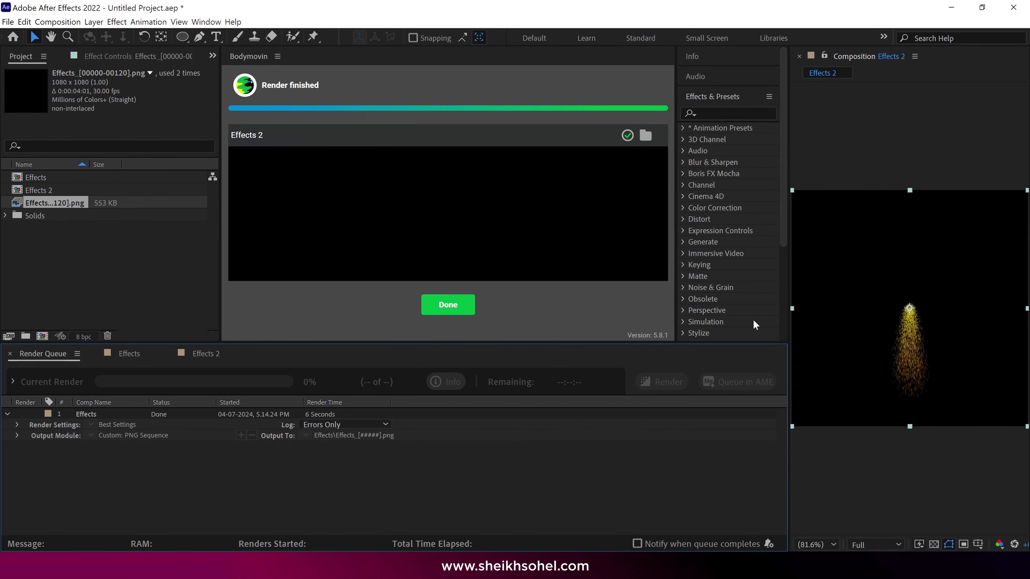
# Step: Load the Effects 2 render from Current Renders into the Bodymovin previewer and play it
pyautogui.click(458, 318)
pyautogui.click(258, 92)
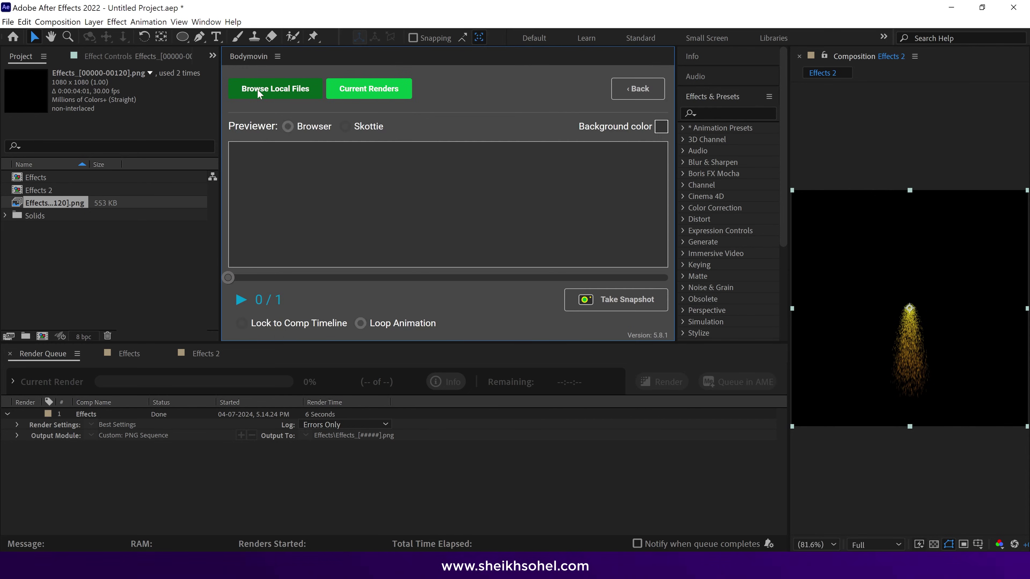
pyautogui.click(365, 94)
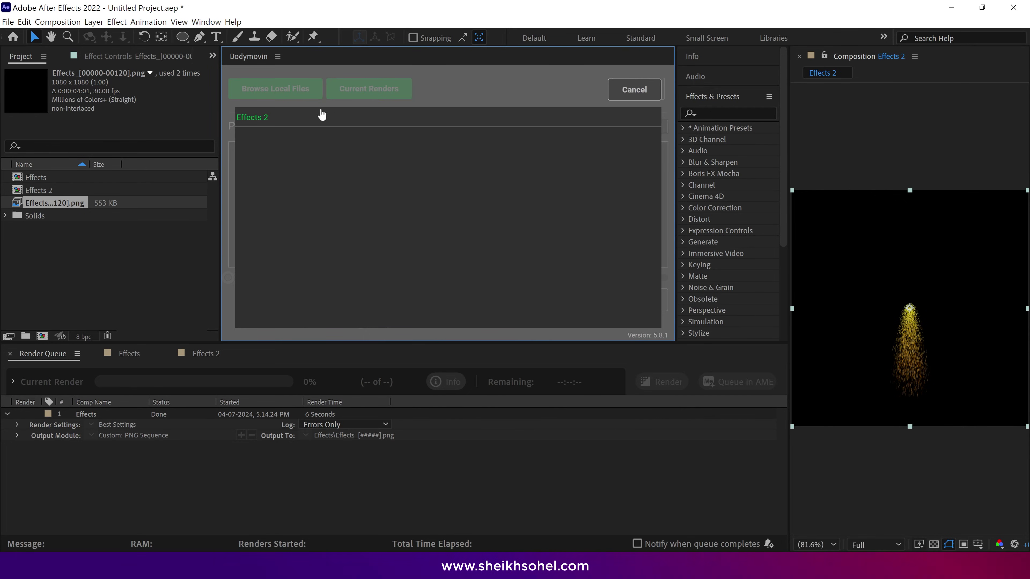
pyautogui.click(265, 119)
pyautogui.click(240, 300)
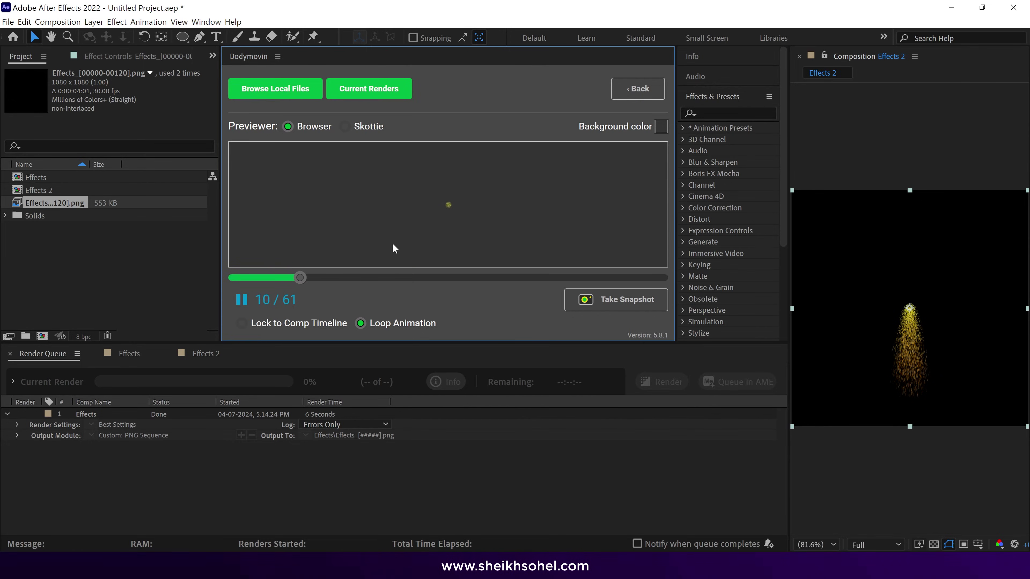
# Step: Briefly maximize the previewer, then restore the Effects 2 timeline and enlarge the preview area above it
pyautogui.press('`')
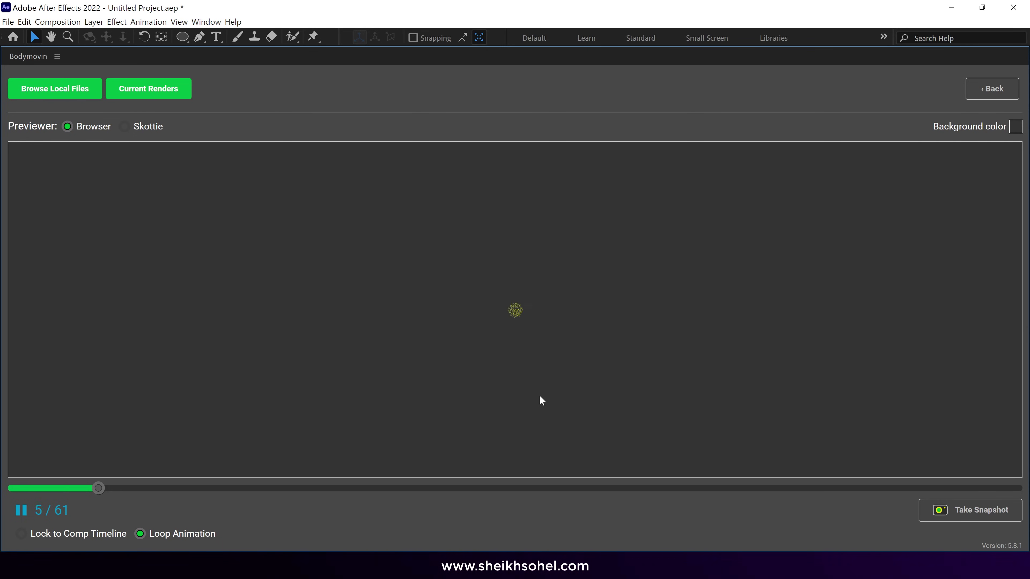
pyautogui.press('`')
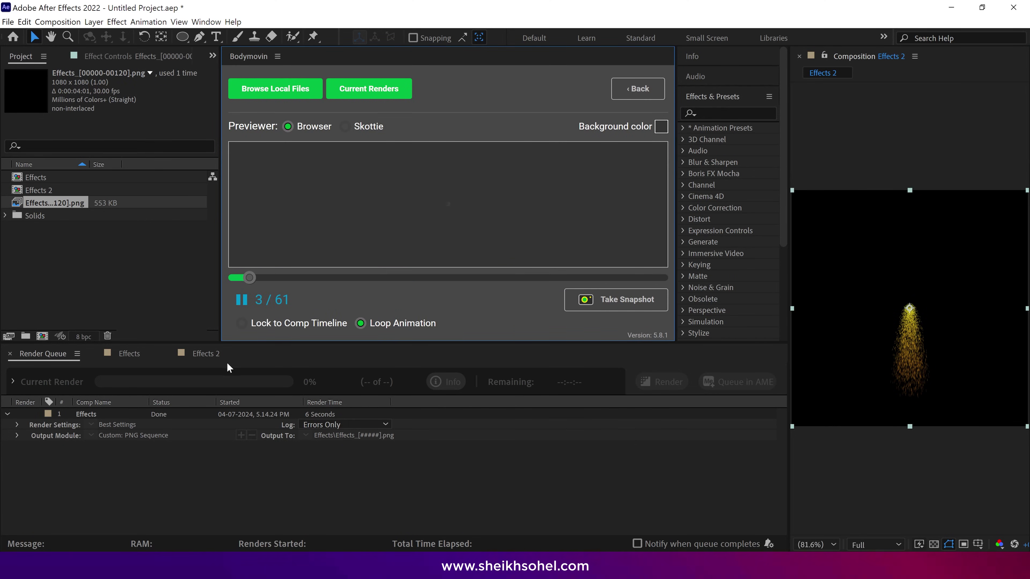
pyautogui.click(205, 354)
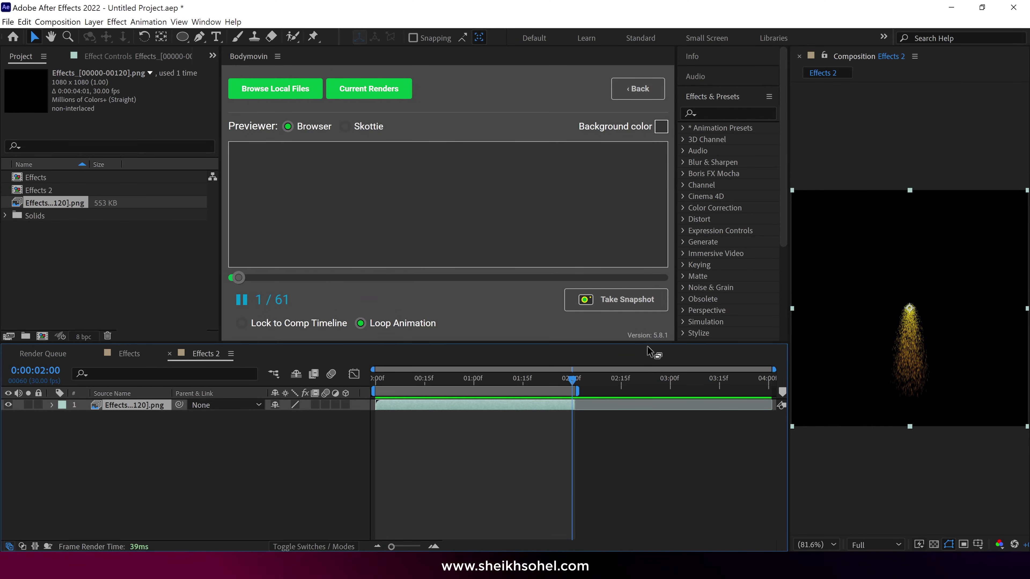
pyautogui.moveTo(647, 345); pyautogui.dragTo(641, 404)
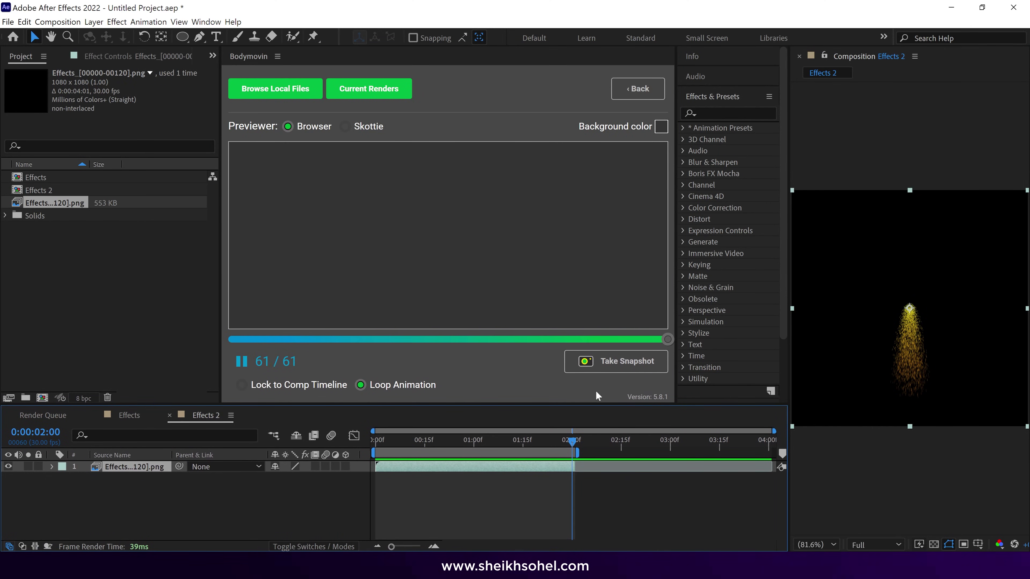